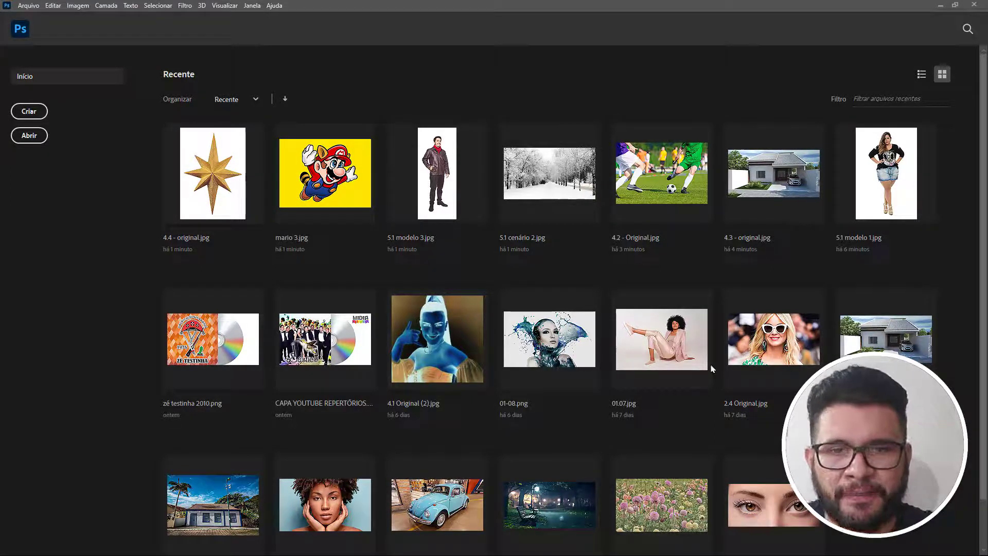
Step: Open the recent image 4.3 - original.jpg, leaving it as is without color management
click(766, 187)
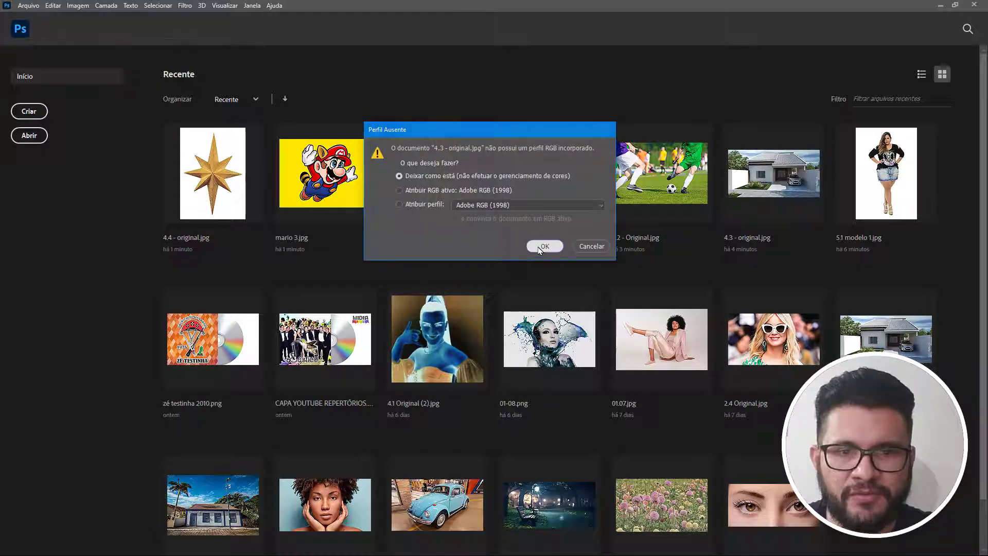
click(544, 246)
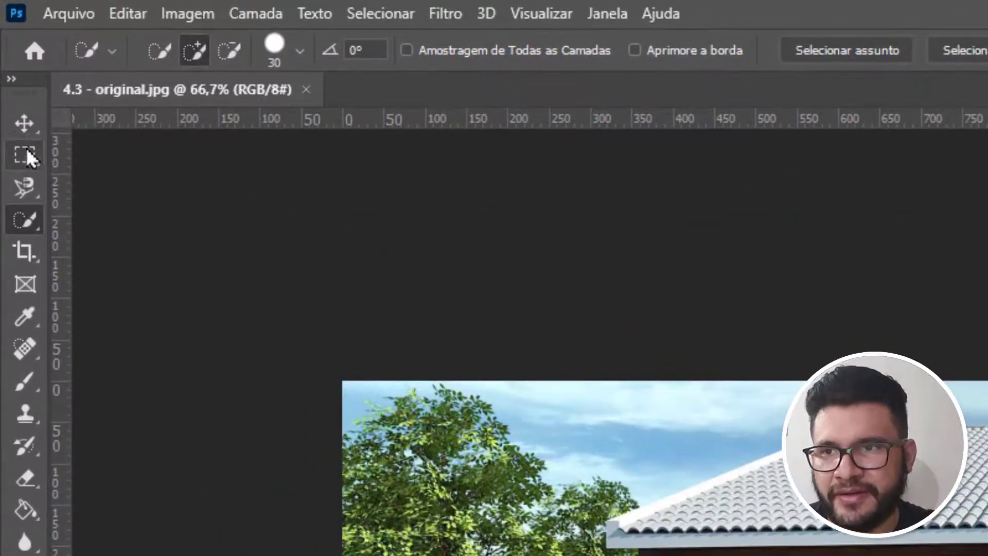
Step: Select the house's front window, including a margin of wall, with the Rectangular Marquee tool
click(29, 162)
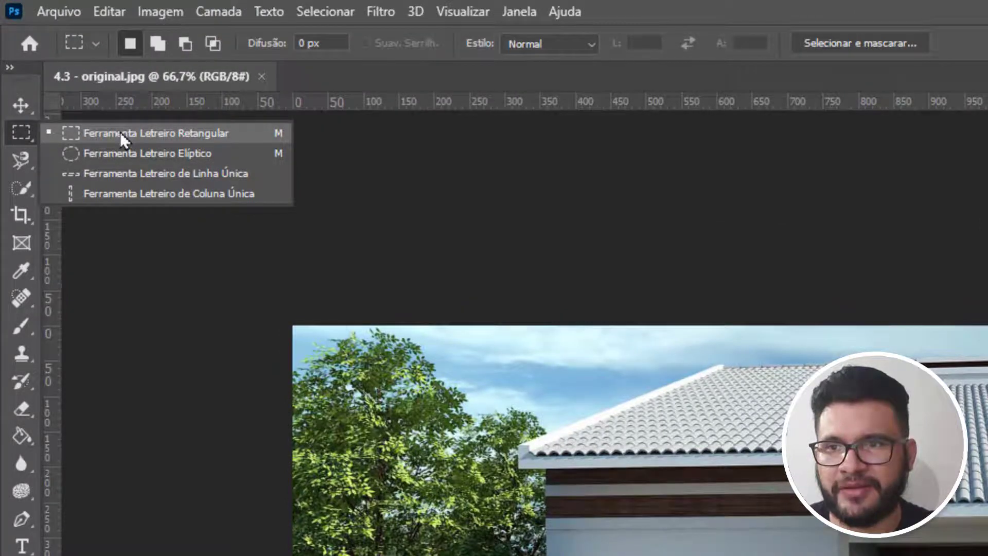
click(120, 132)
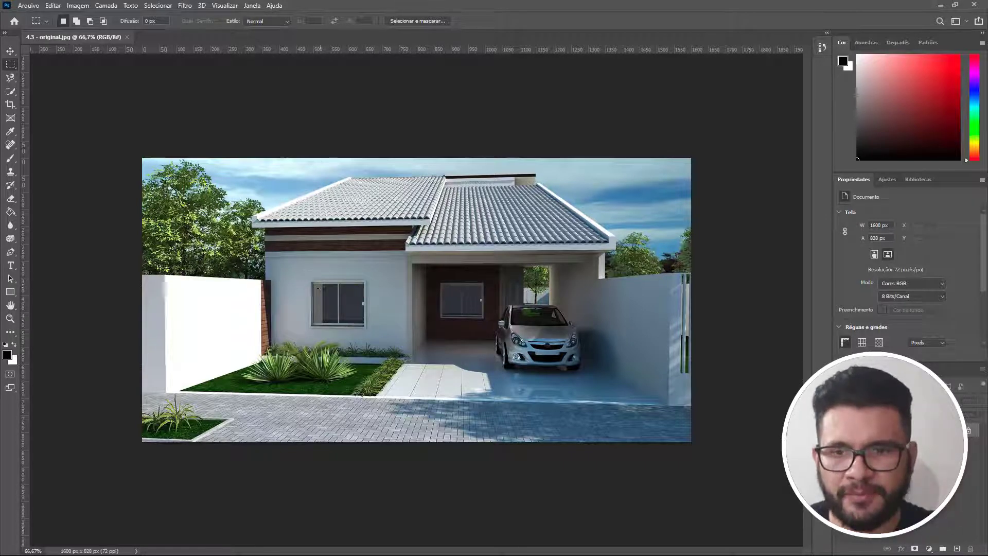
scroll(342, 297, up, 5)
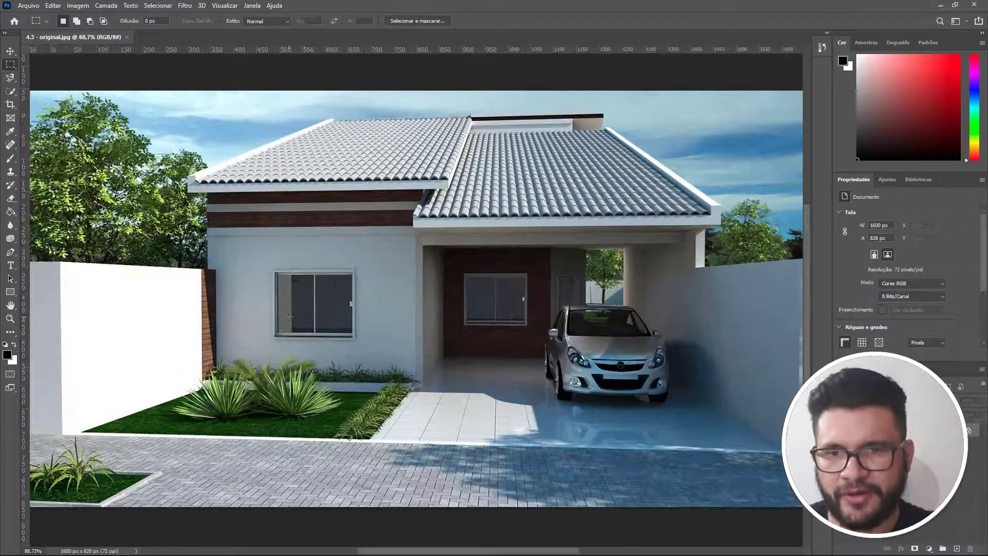
scroll(287, 317, up, 3)
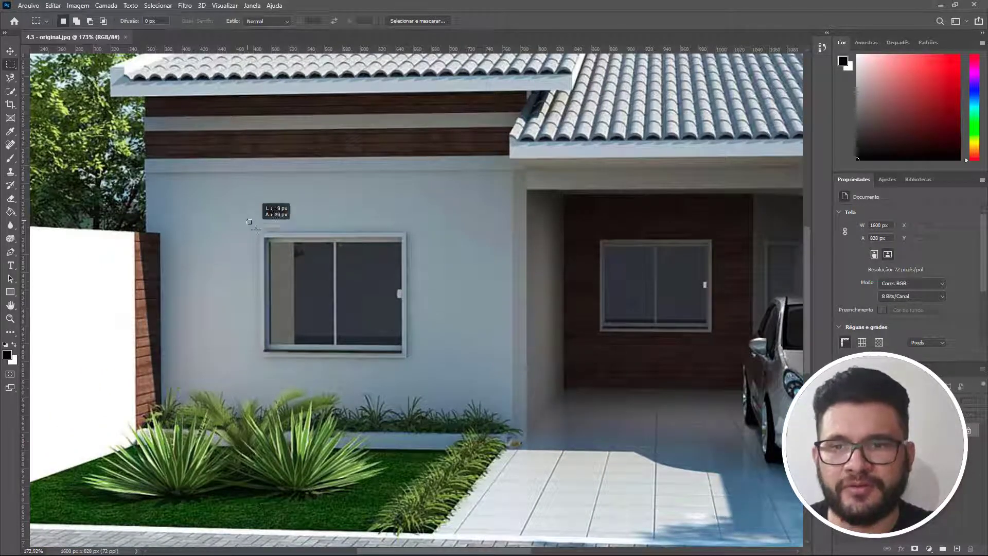
drag(256, 229, 422, 370)
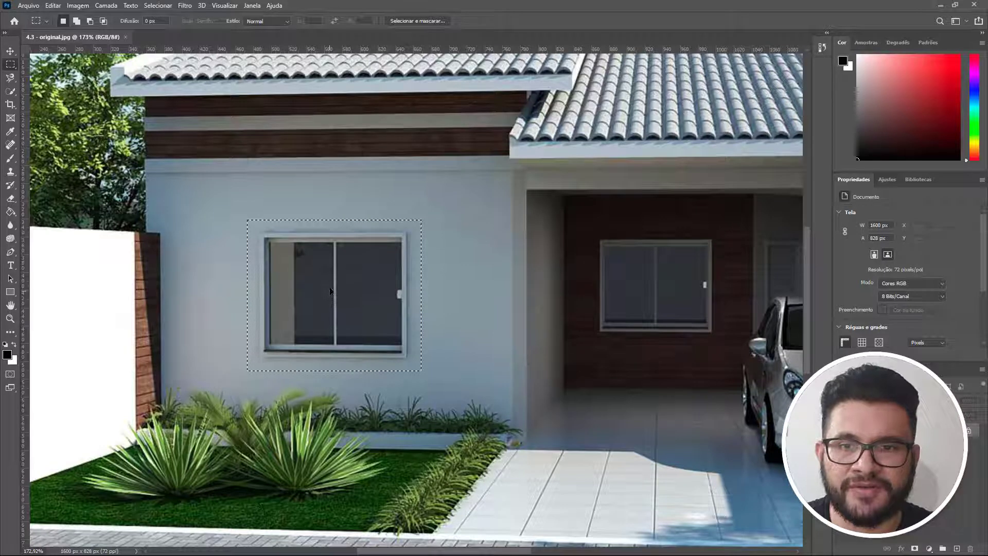
Step: Shift the marquee over the wall, then use Transform Selection to fit it closely around the front window's frame
drag(345, 291, 334, 267)
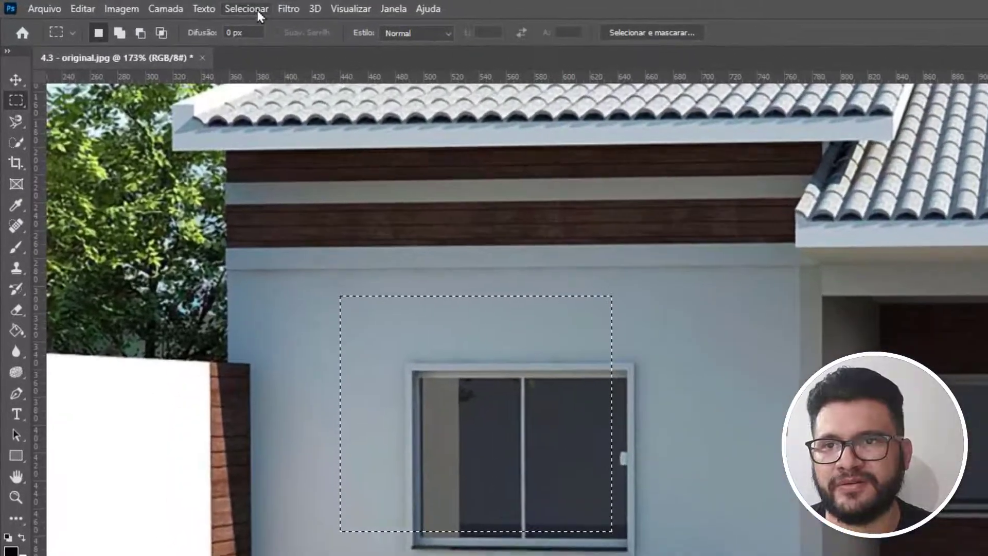
click(217, 8)
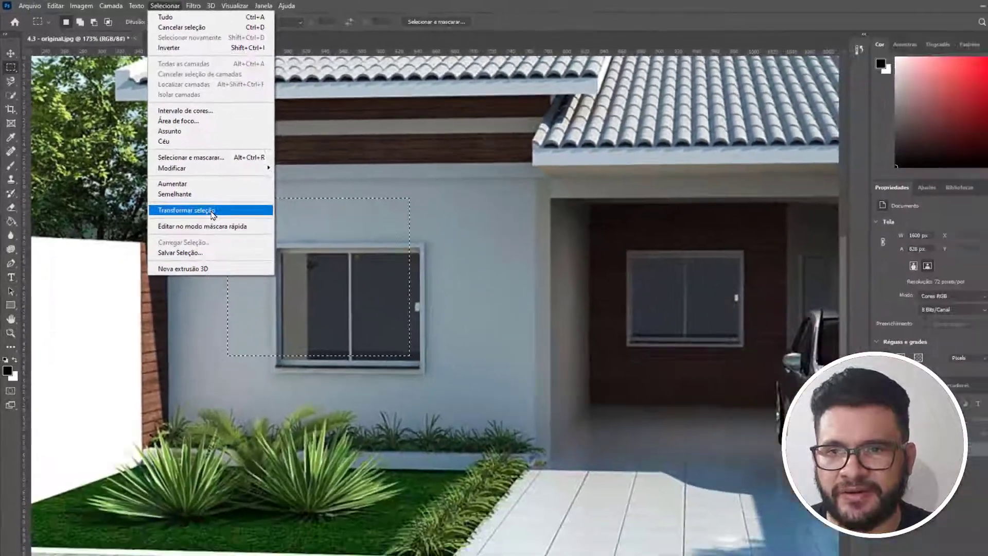
click(315, 314)
drag(392, 341, 430, 382)
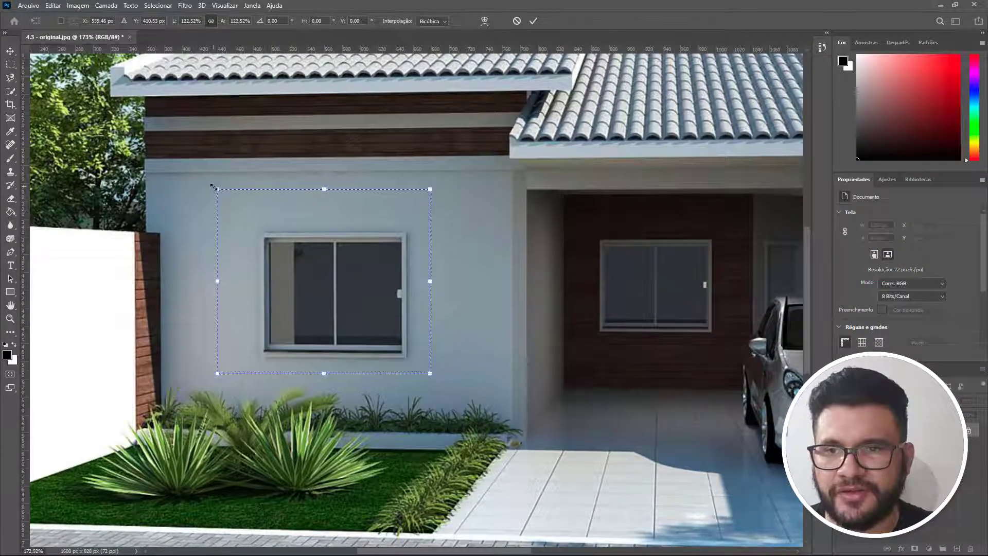
drag(229, 195, 256, 230)
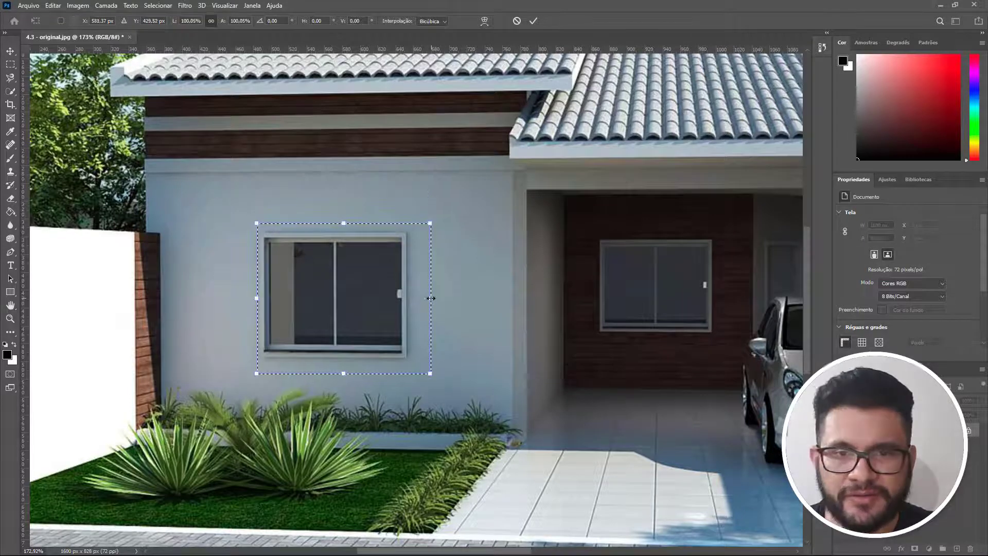
drag(431, 298, 413, 298)
drag(257, 230, 255, 225)
drag(332, 366, 331, 360)
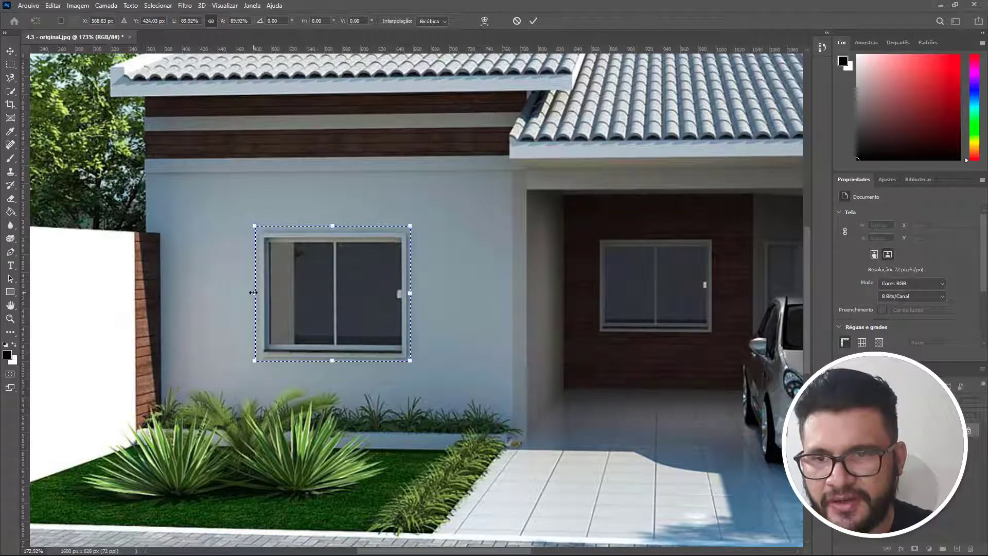
drag(256, 291, 256, 292)
drag(334, 227, 334, 231)
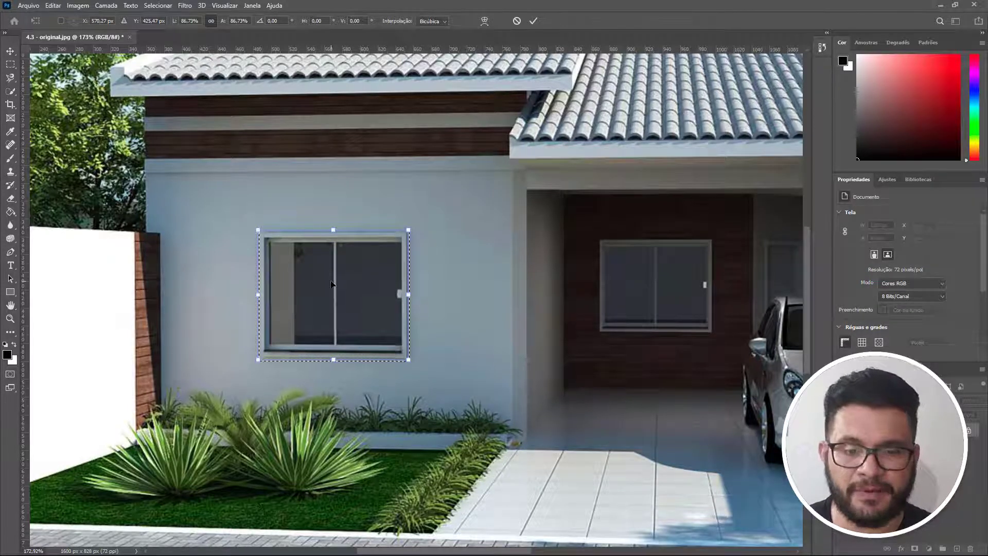
key(Return)
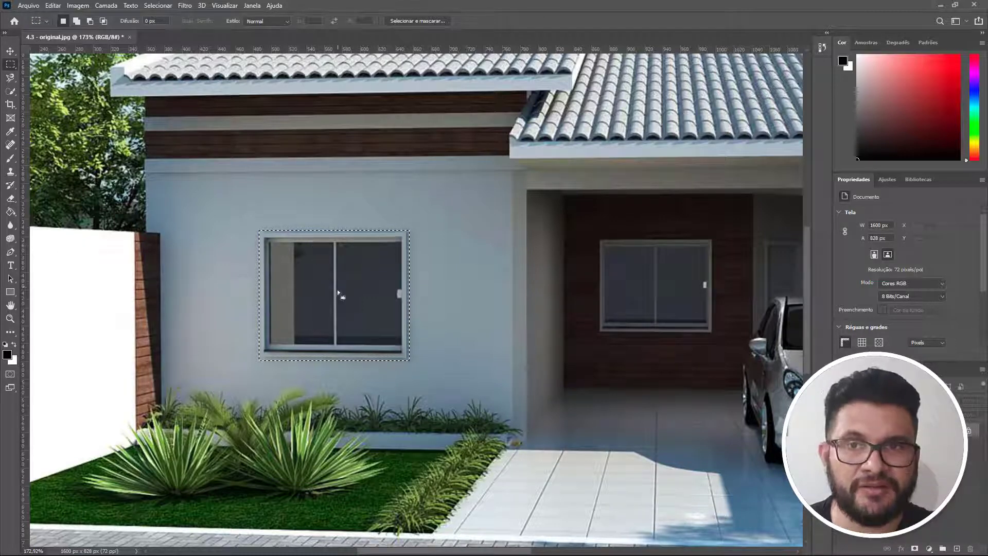
Step: Try a Brightness/Contrast adjustment on the selected front window
click(84, 8)
mouse_move(102, 32)
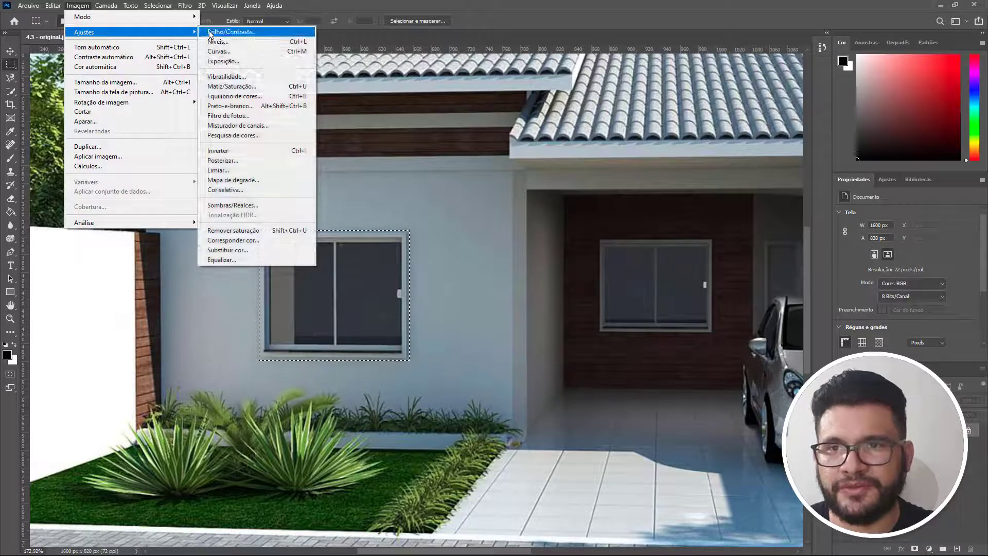
click(231, 33)
mouse_move(654, 118)
mouse_down()
mouse_move(692, 123)
mouse_move(665, 122)
mouse_up()
click(739, 131)
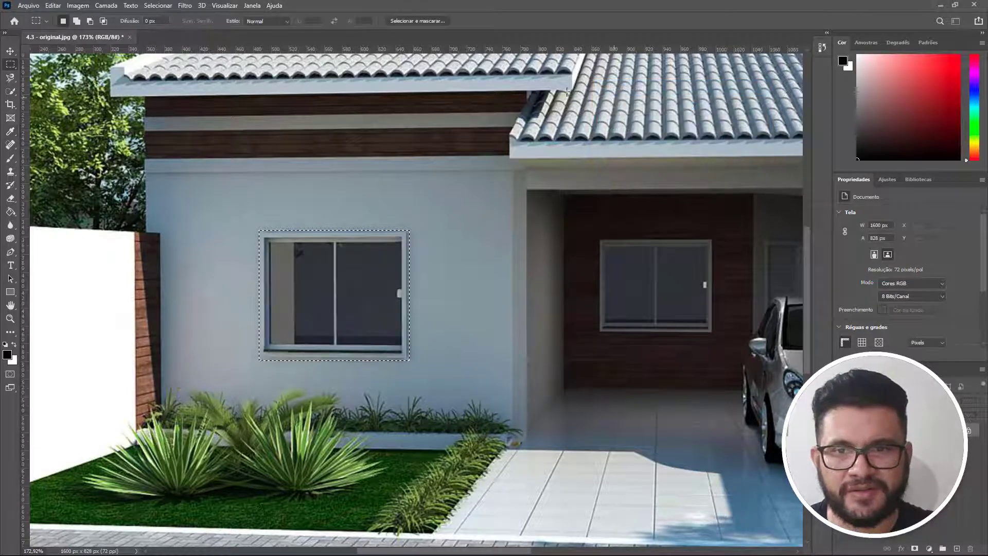
Step: Try a Hue/Saturation adjustment on the selected front window with a hue of +31, and discard it
click(79, 7)
mouse_move(129, 32)
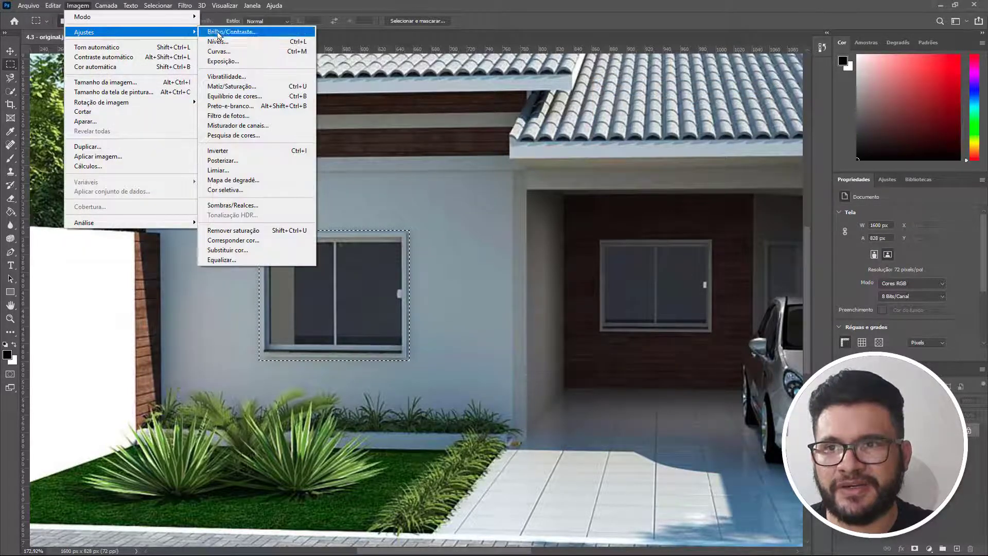
click(252, 86)
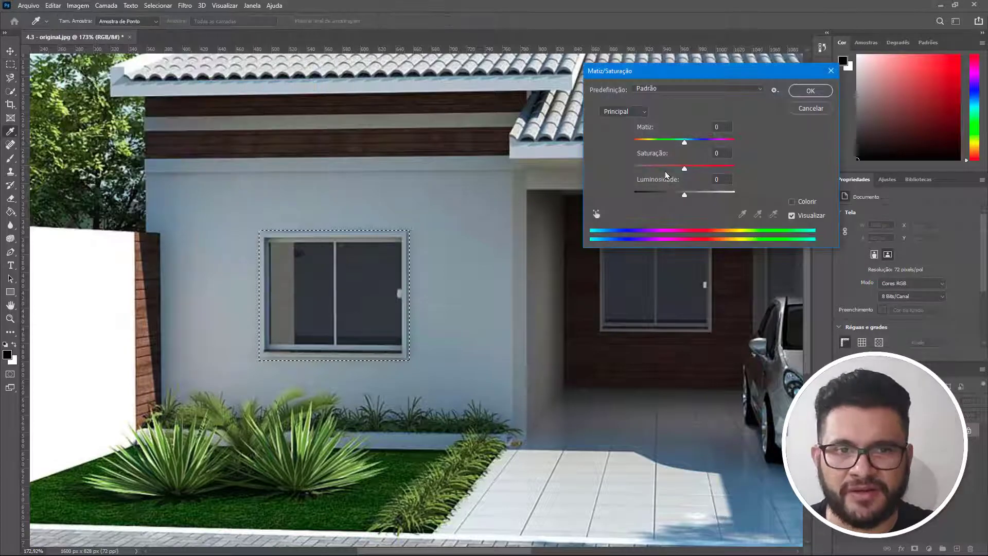
mouse_move(685, 149)
mouse_down()
mouse_move(718, 143)
mouse_move(700, 143)
mouse_up()
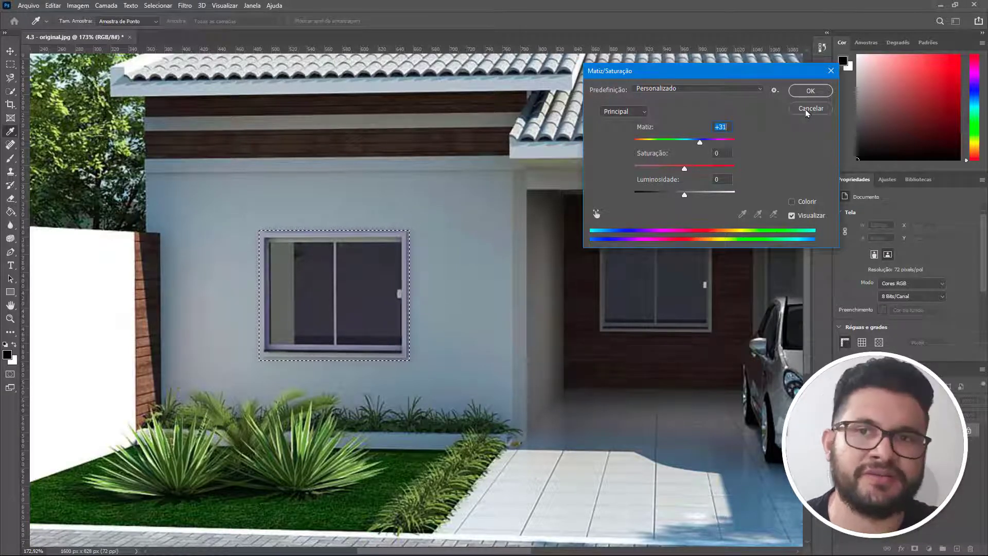
click(808, 109)
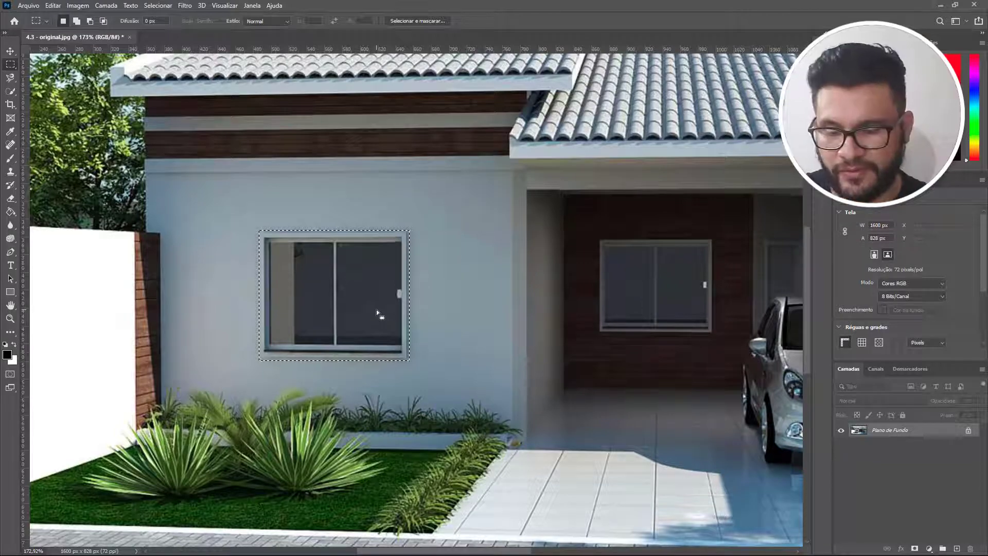
Step: Copy the selected front window to a new layer and rename that layer Janela
key(ctrl+j)
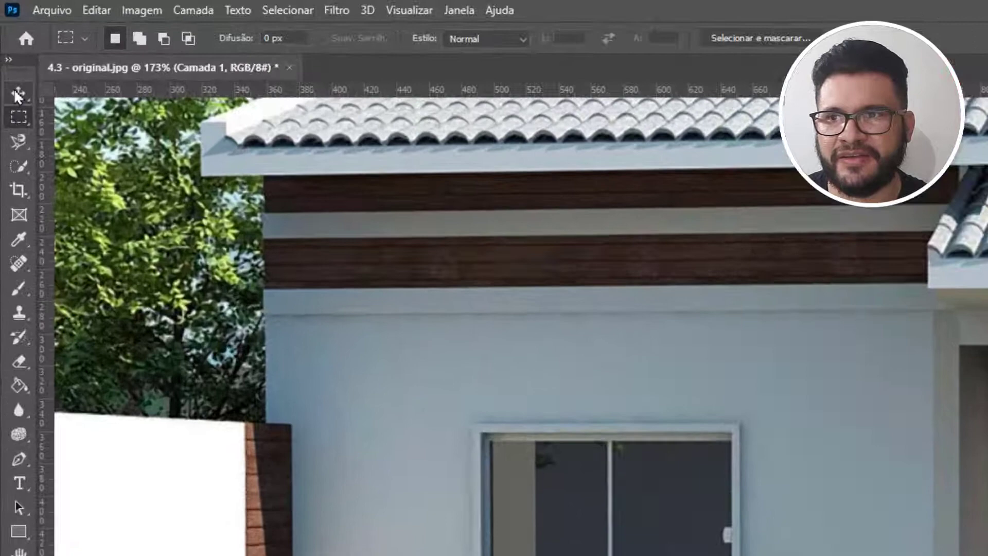
click(11, 51)
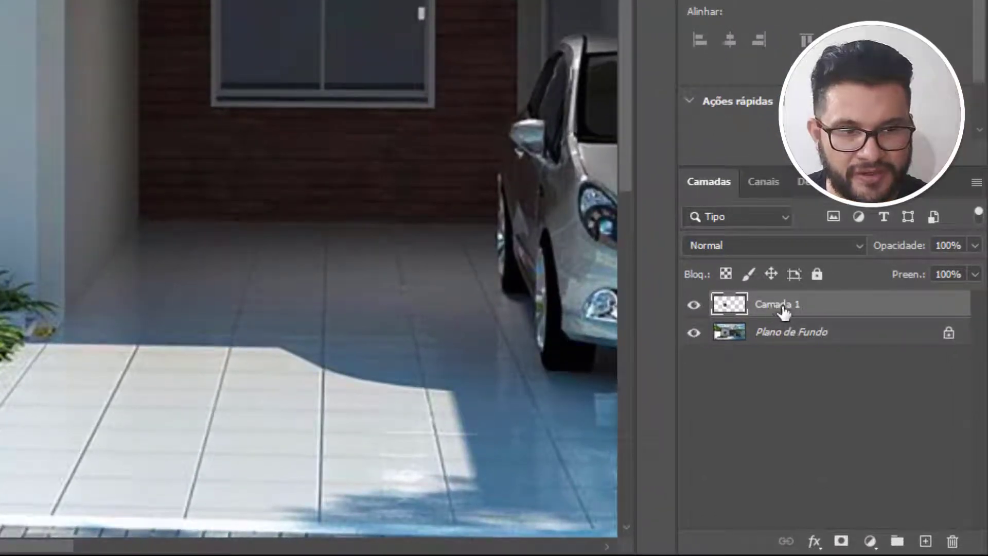
double_click(783, 305)
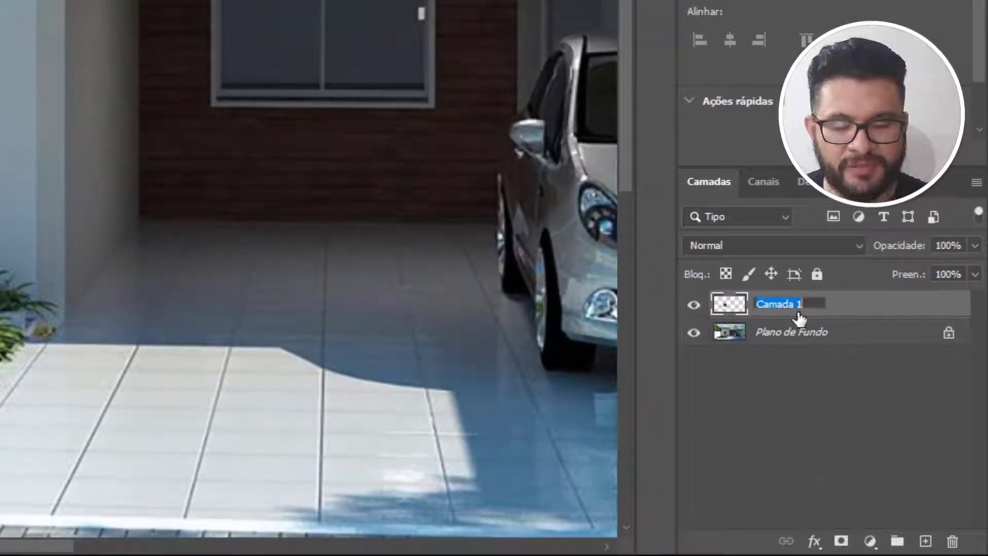
text(Janela)
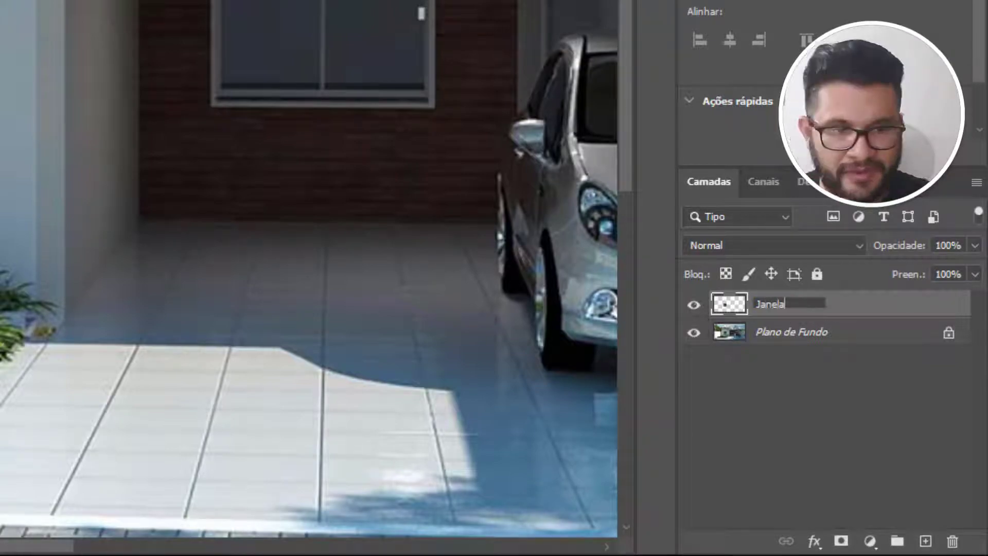
key(Return)
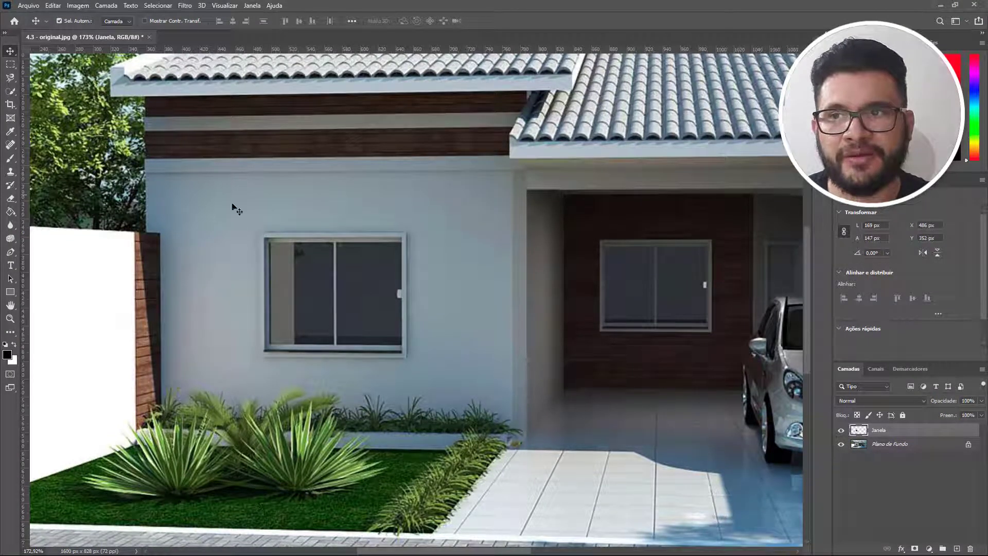
Step: Move the Janela layer slightly and enlarge it proportionally with Free Transform to about 230 × 200 px
mouse_move(320, 288)
mouse_down()
mouse_move(351, 264)
mouse_move(515, 316)
mouse_move(361, 330)
mouse_move(232, 236)
mouse_move(313, 283)
mouse_up()
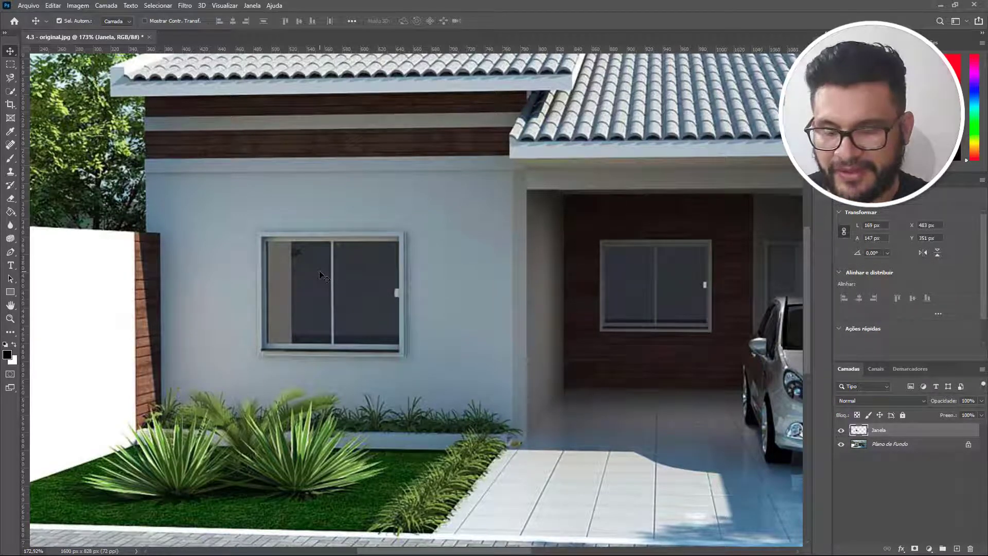
key(ctrl+t)
key(ctrl+t)
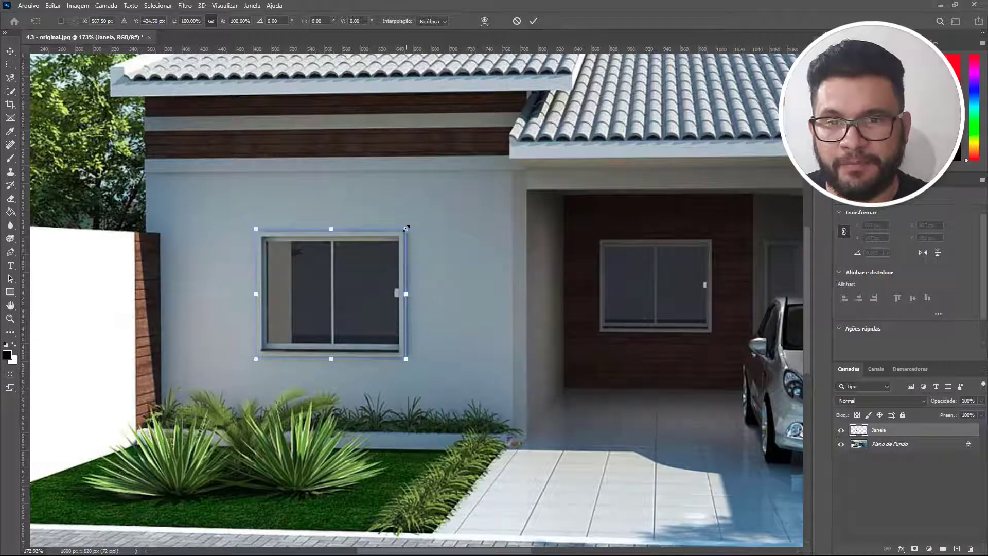
drag(406, 228, 363, 240)
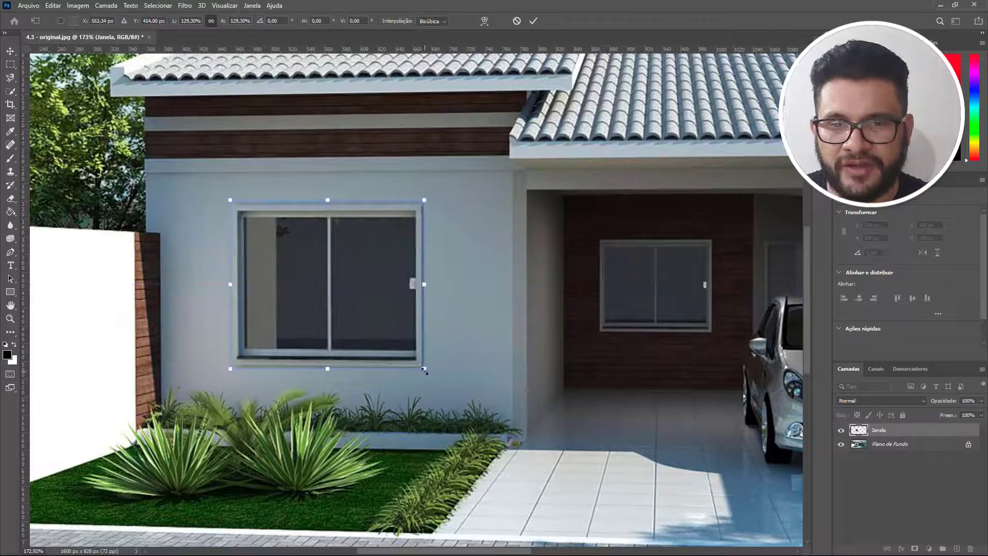
drag(424, 370, 434, 373)
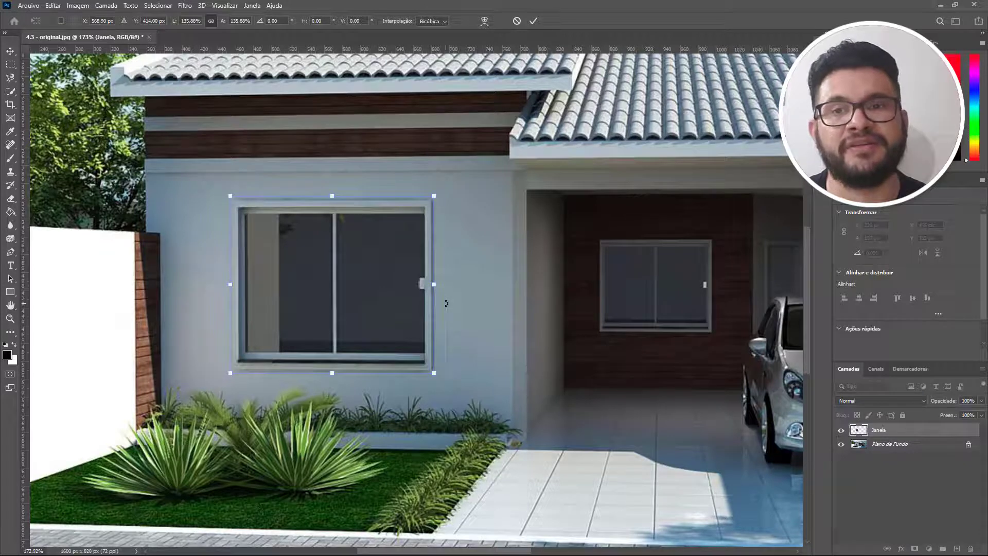
key(Return)
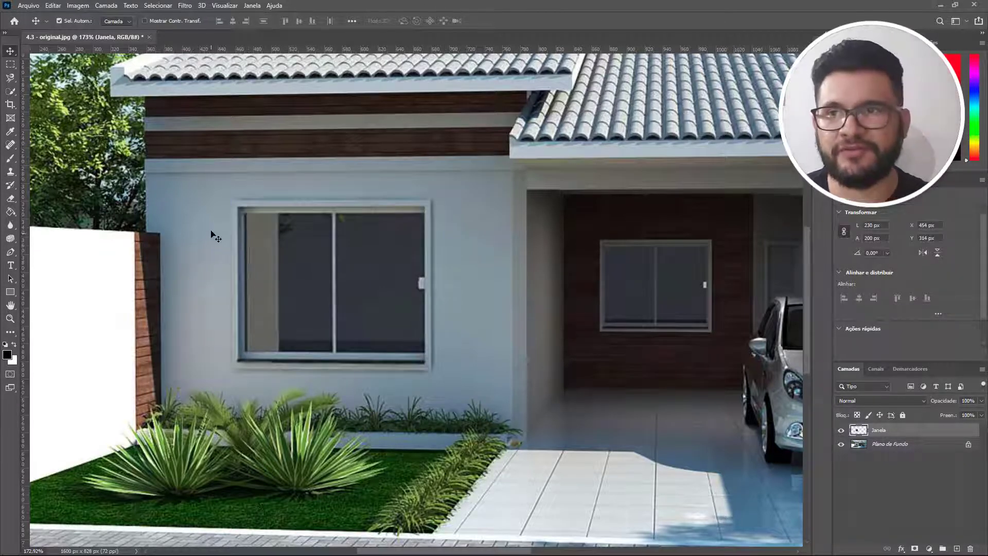
Step: Close the 4.3 - original.jpg document without saving its changes
click(29, 6)
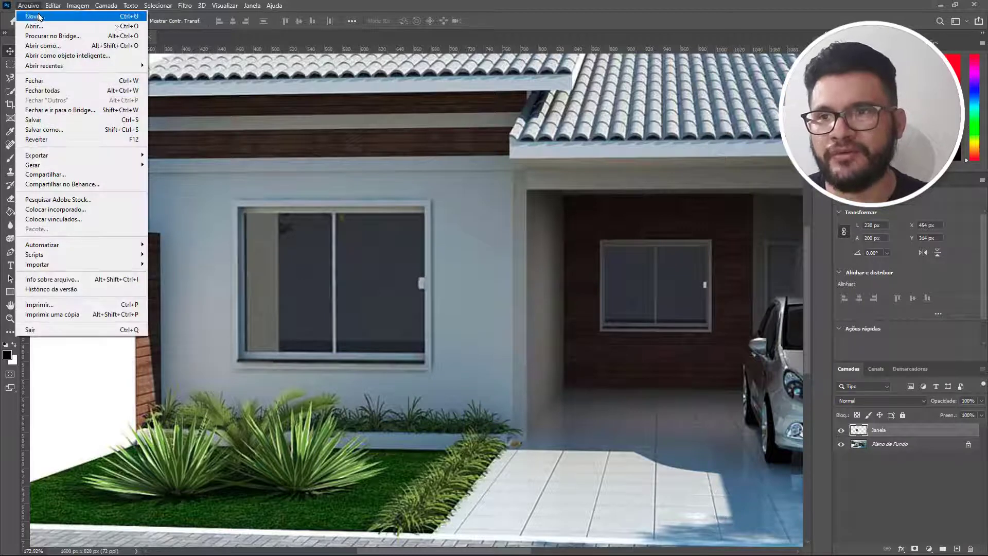
click(151, 34)
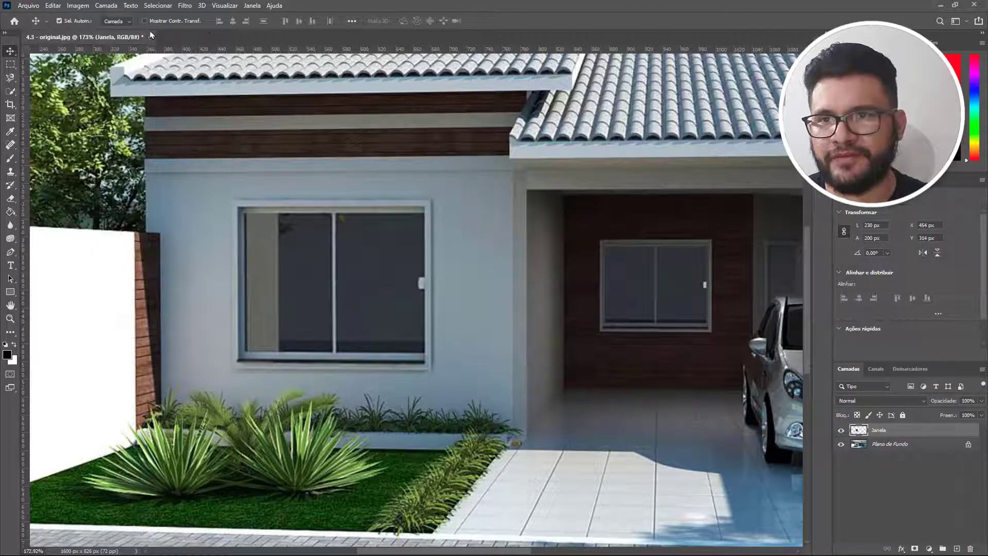
click(149, 37)
click(489, 211)
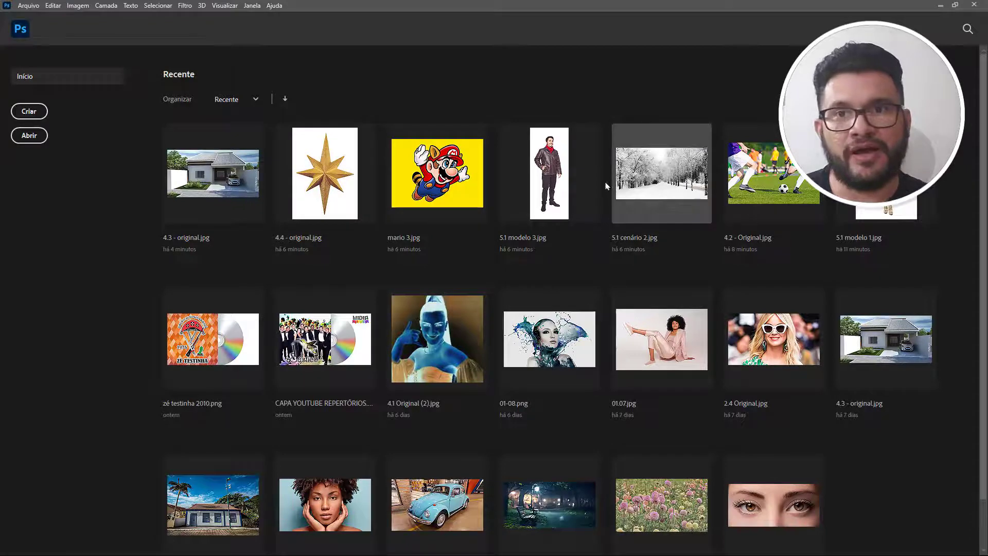
Step: Open the recent image 4.2 - Original.jpg with the default color profile handling and choose a marquee selection tool
click(774, 179)
click(544, 247)
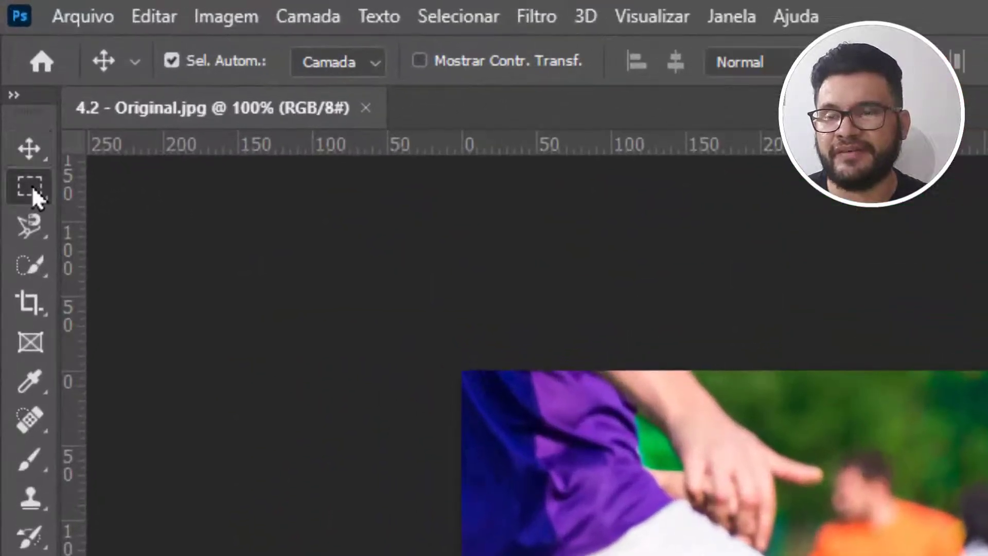
right_click(33, 187)
click(93, 187)
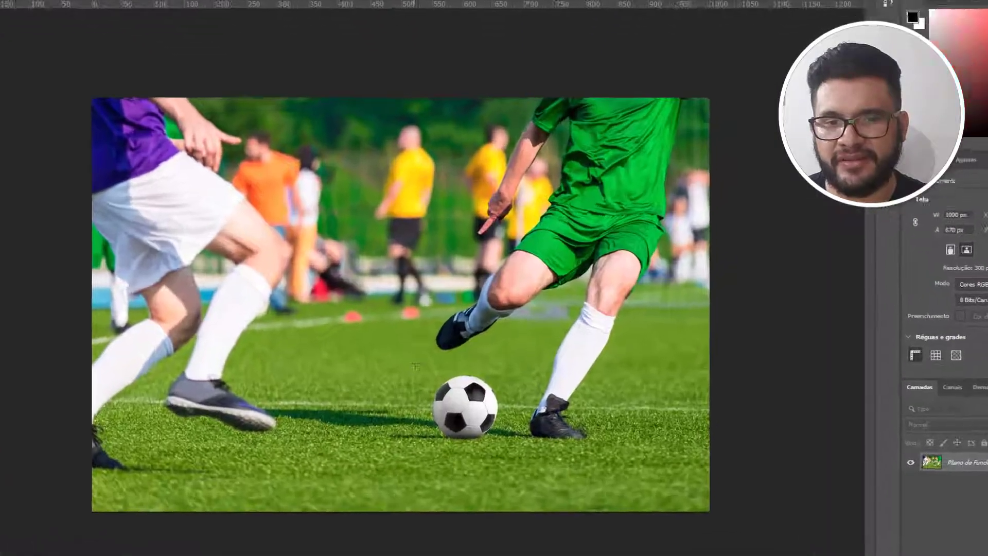
Step: Draw a rectangular marquee around the soccer ball and cancel the selection
drag(424, 365, 506, 443)
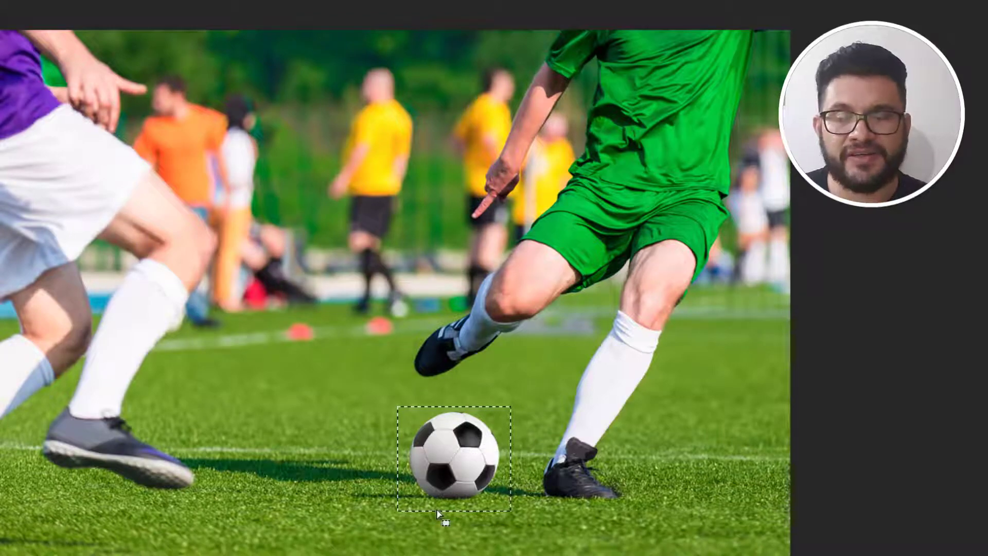
key(ctrl+d)
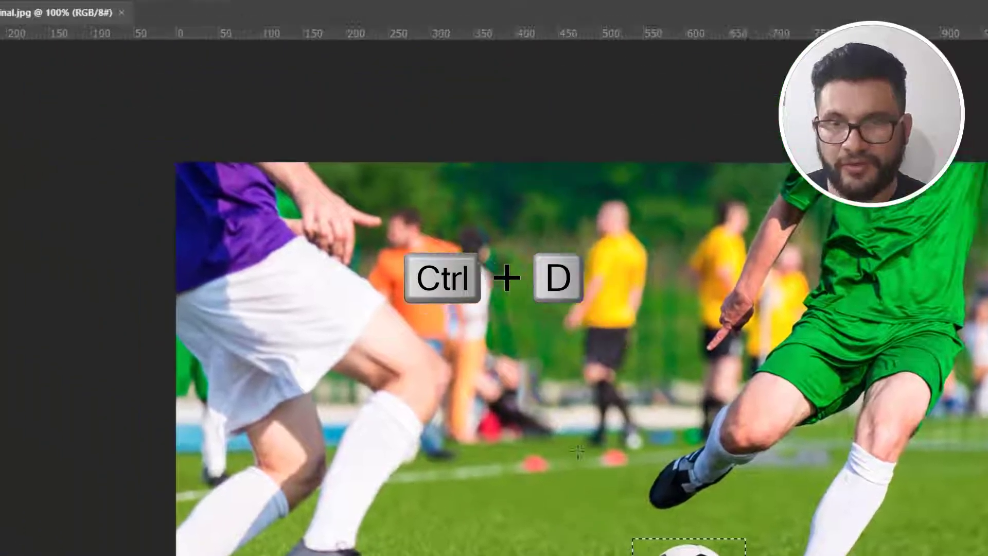
click(255, 7)
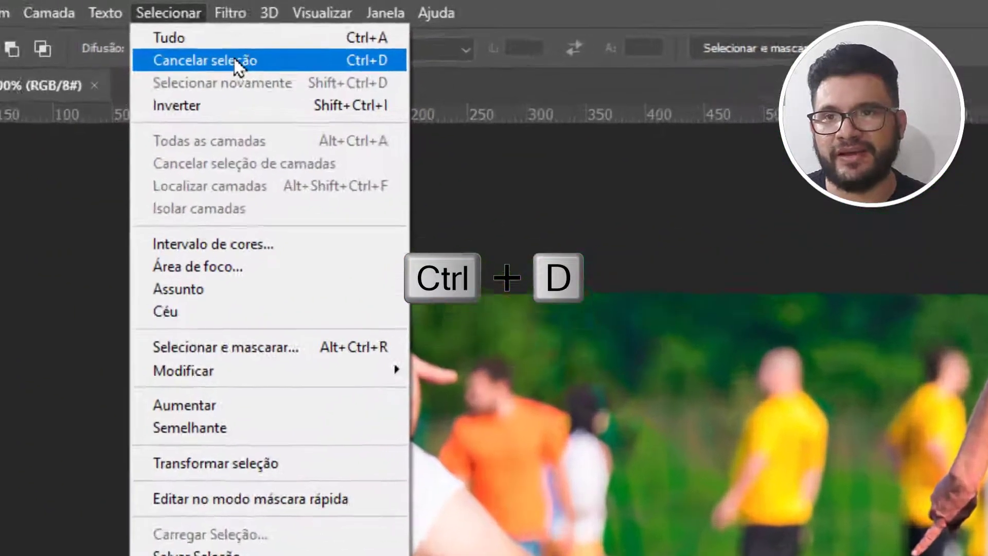
click(516, 320)
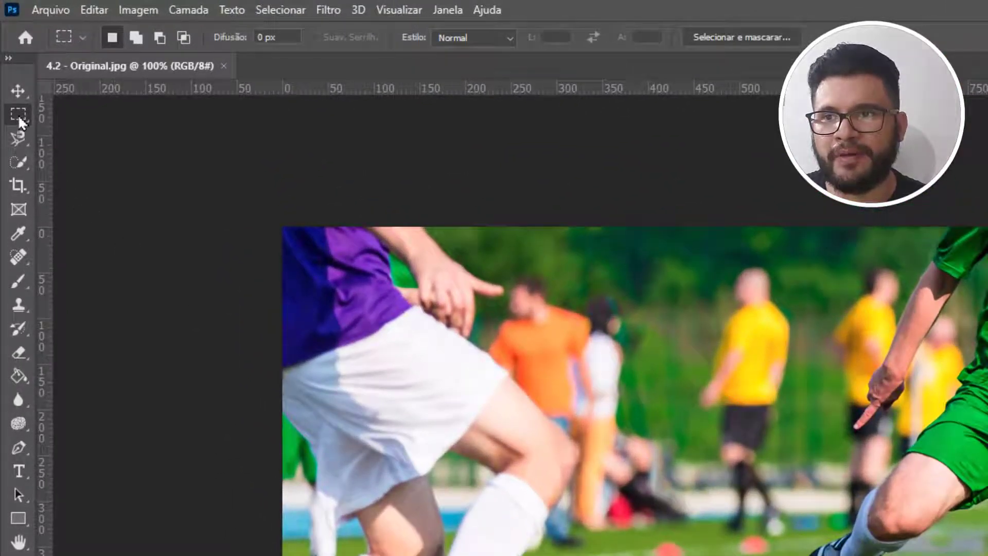
Step: Switch to the Elliptical Marquee tool and draw an elliptical selection around the soccer ball, discarding the first oversized ellipse
right_click(18, 114)
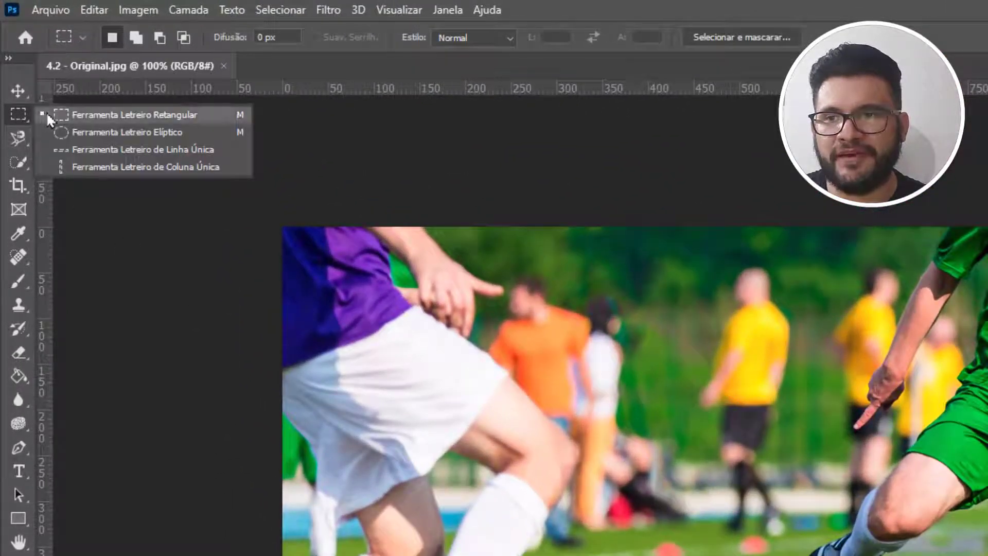
click(75, 131)
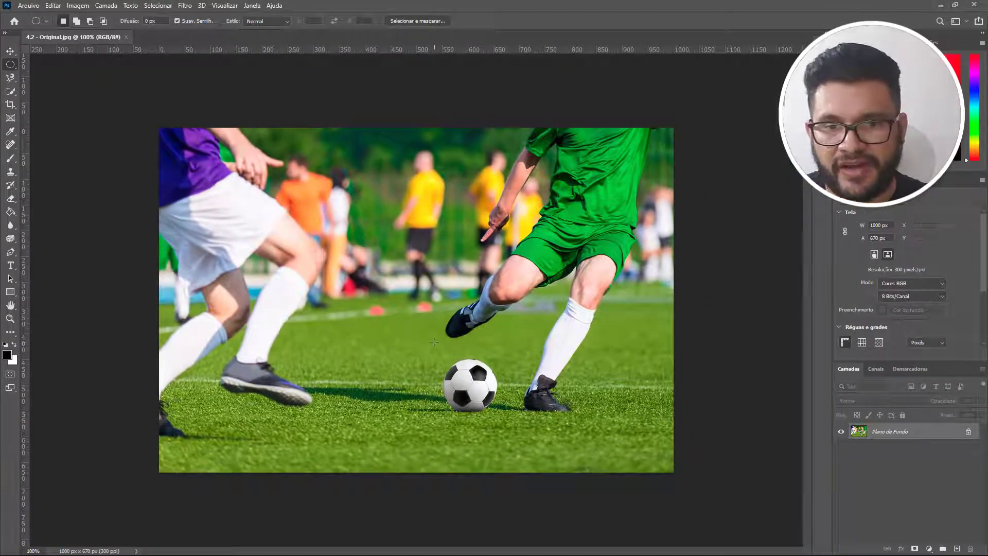
drag(434, 342, 491, 362)
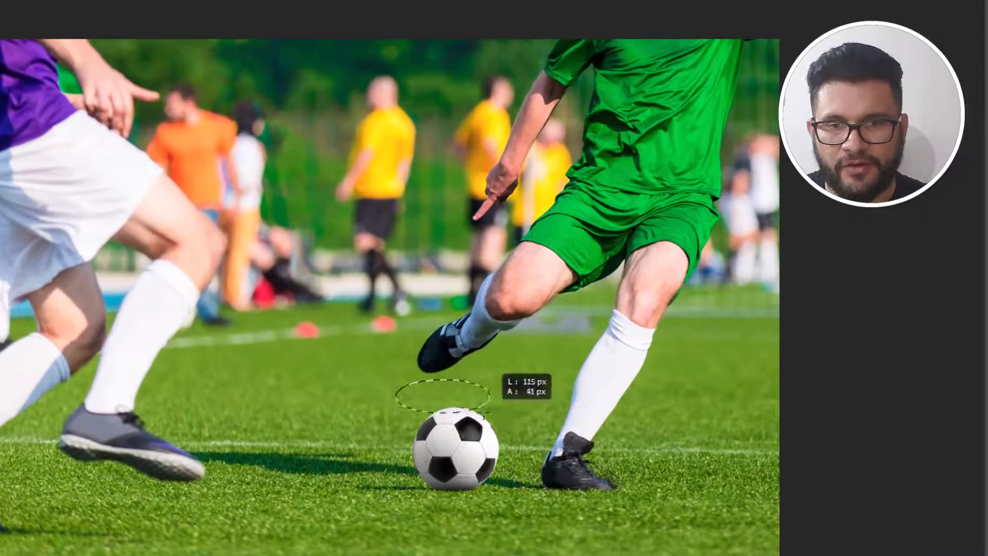
drag(490, 410, 522, 532)
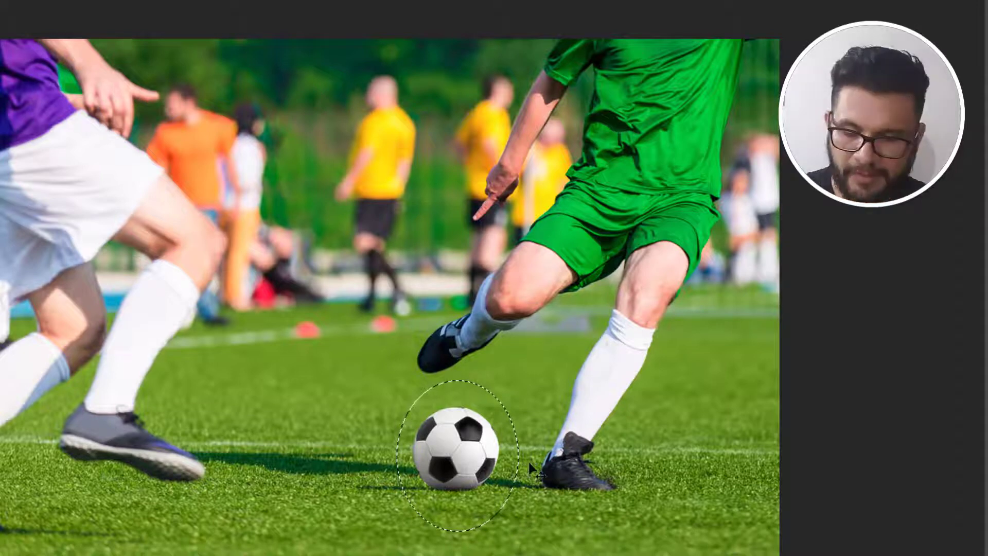
key(ctrl+d)
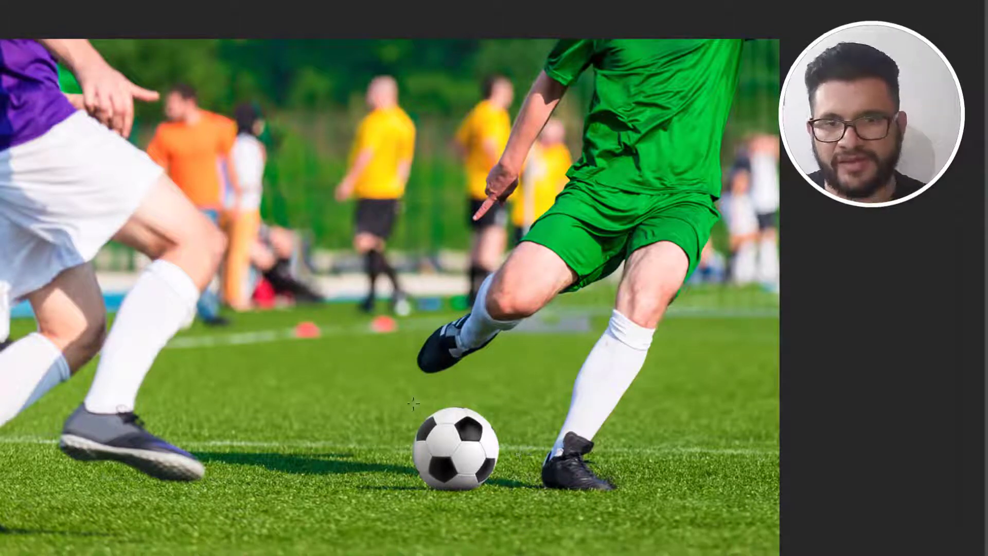
drag(413, 404, 518, 502)
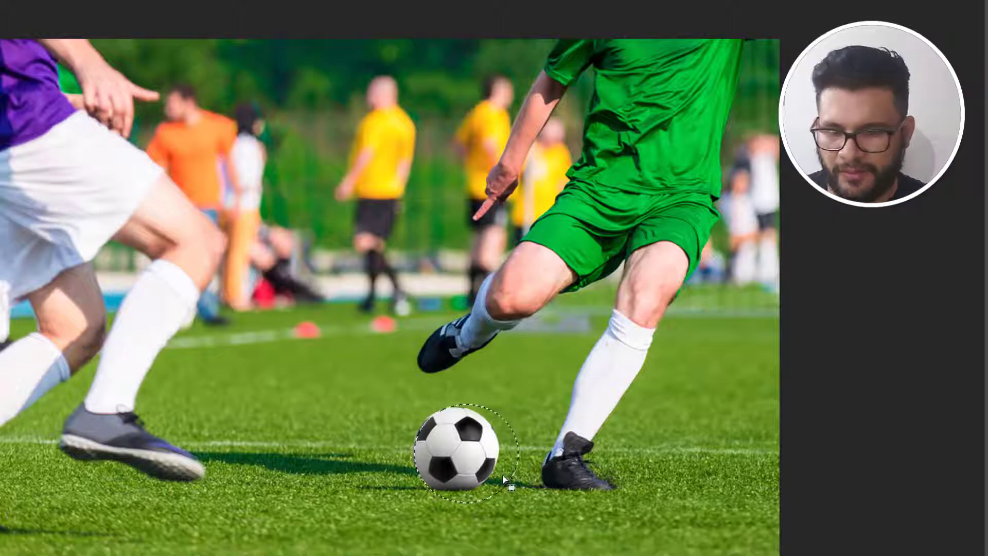
Step: Use Transform Selection to shrink the elliptical outline to the ball's width and raise its upper edge to the ball's top
scroll(505, 480, up, 5)
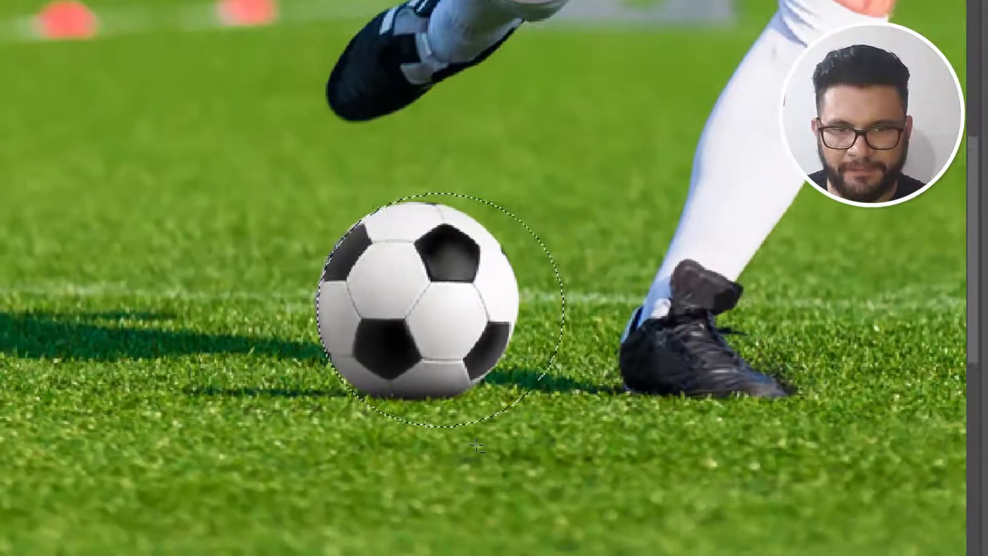
scroll(477, 445, up, 1)
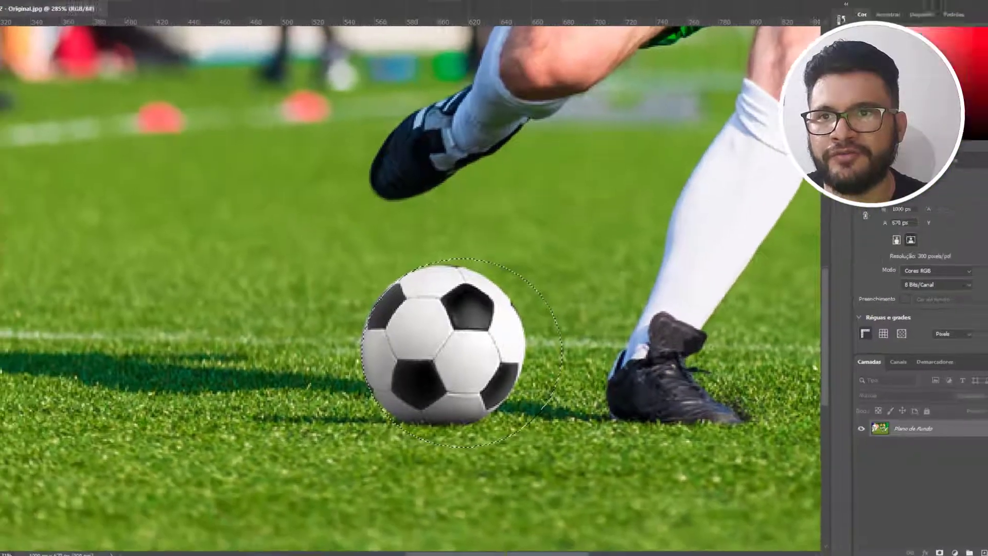
click(210, 7)
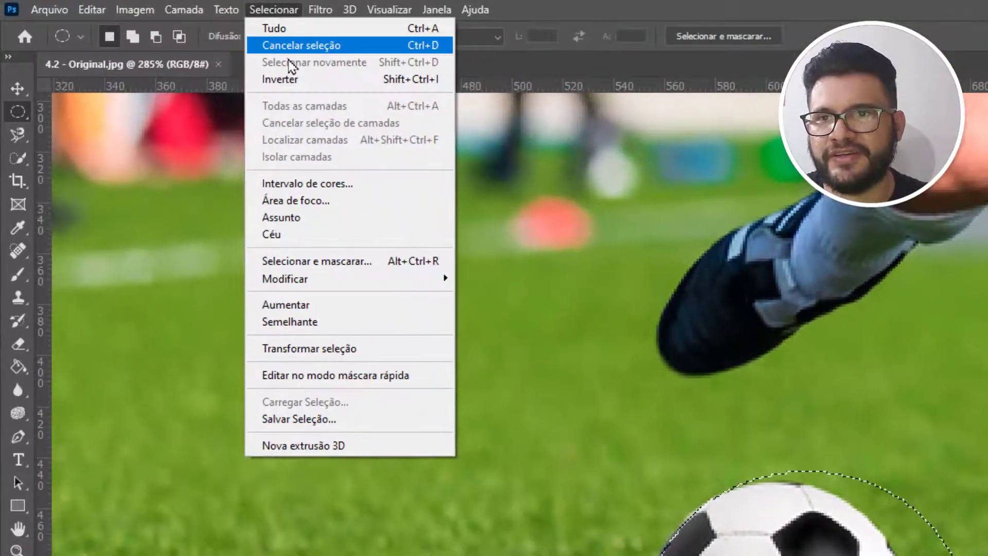
click(359, 351)
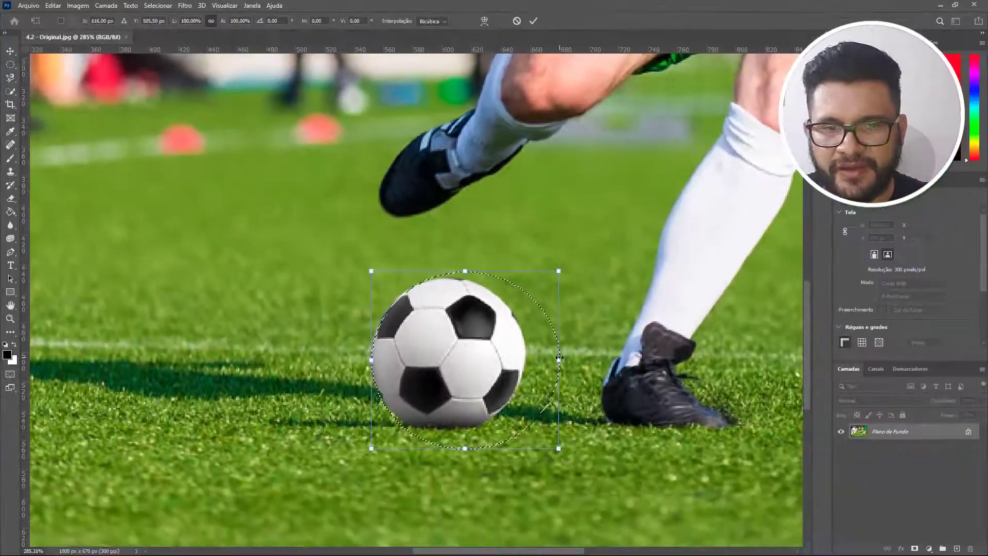
drag(737, 475, 696, 474)
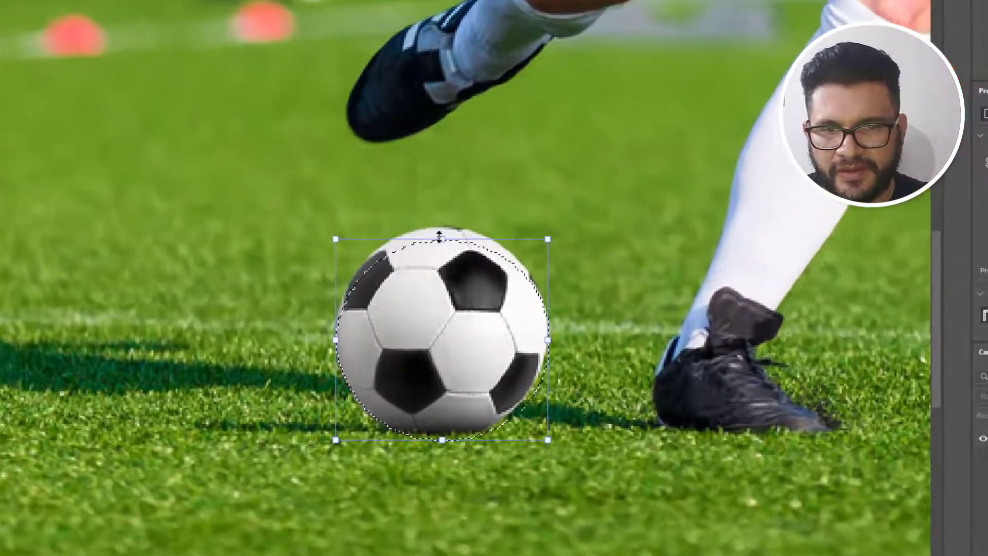
drag(444, 285, 444, 279)
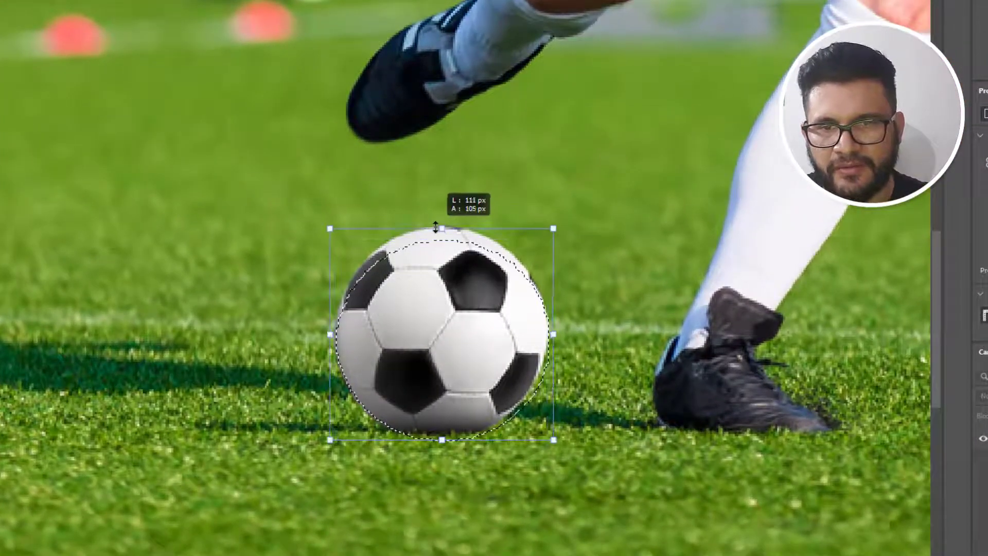
drag(435, 227, 436, 225)
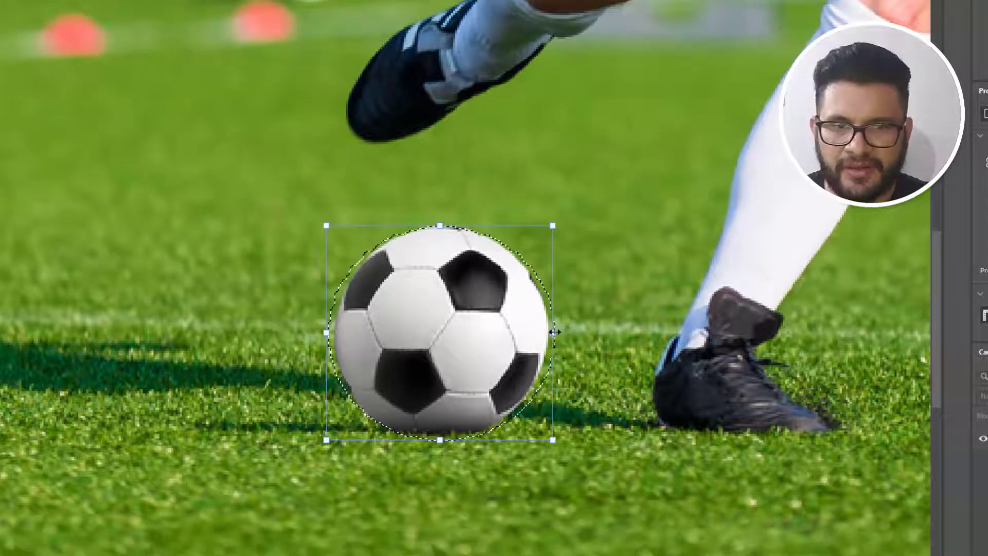
Step: Fine-tune the side, bottom and corner edges of the selection to fit the ball at about 107 × 106 px and apply the transformation
drag(555, 332, 550, 332)
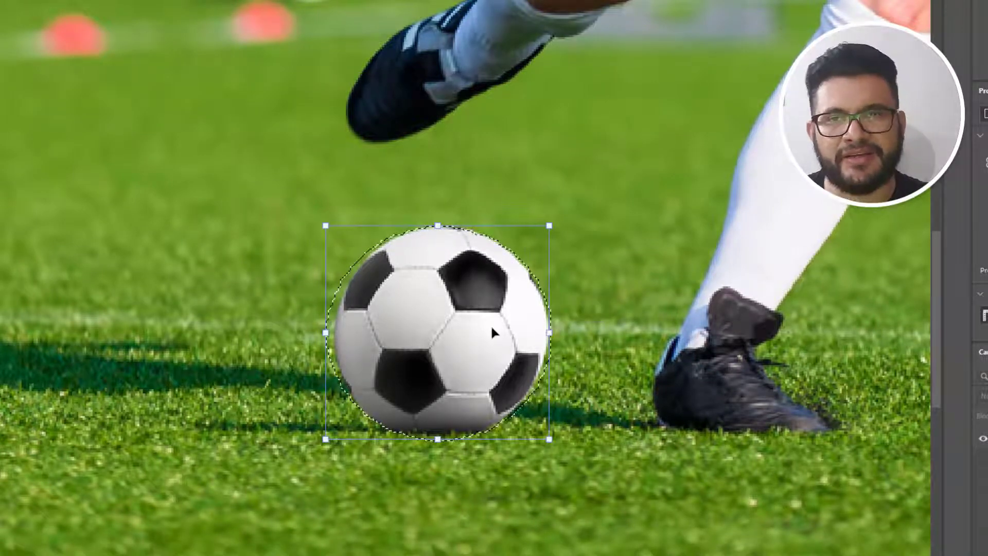
drag(326, 332, 333, 334)
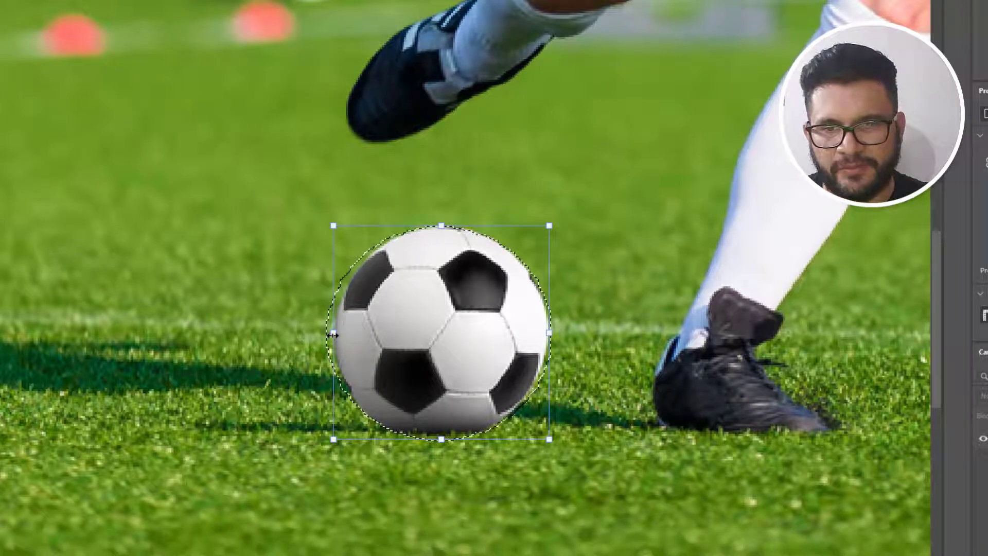
drag(441, 439, 441, 436)
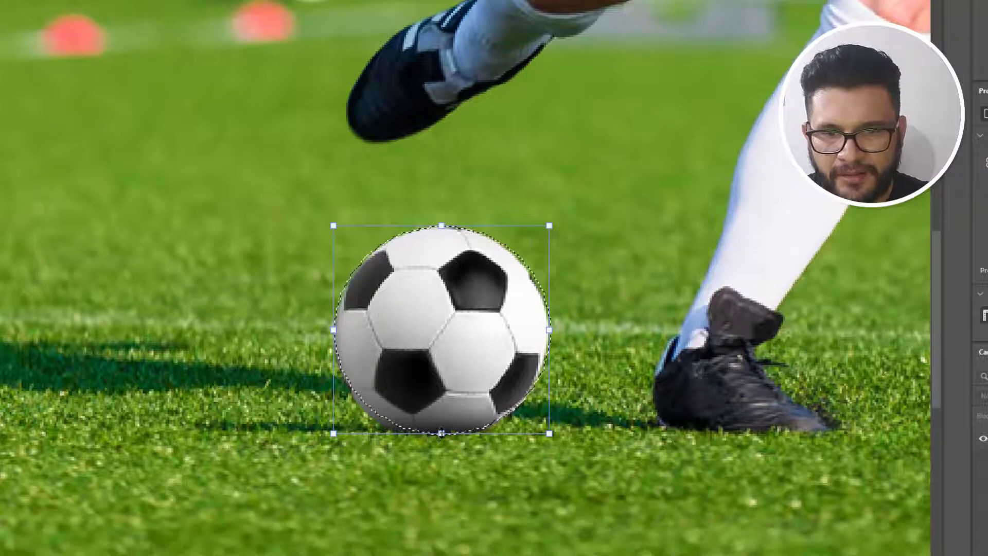
drag(441, 434, 441, 442)
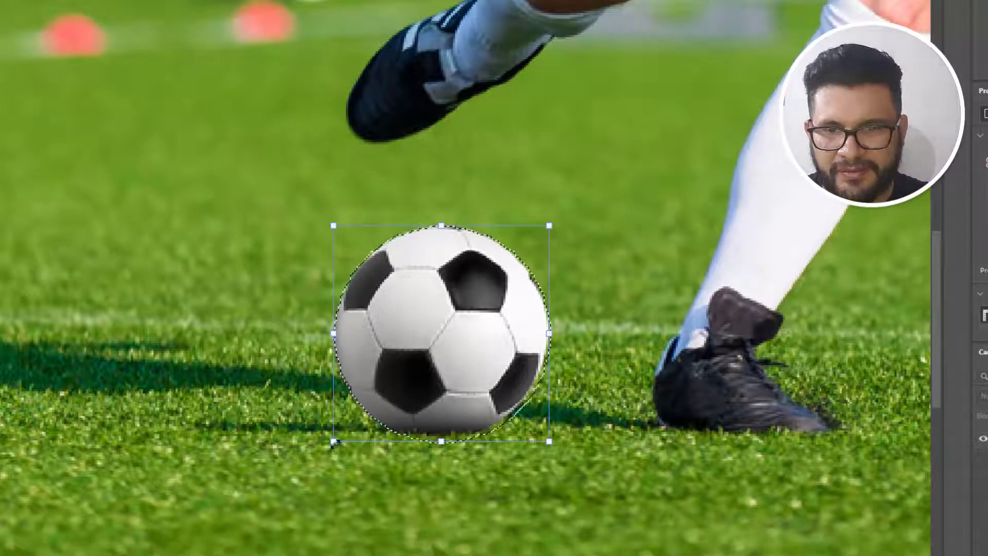
drag(334, 441, 332, 442)
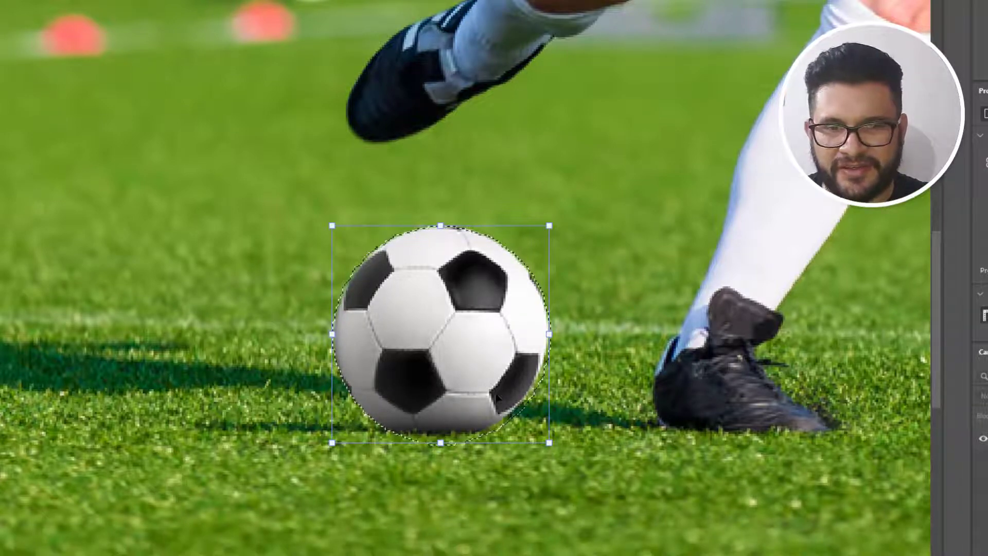
drag(548, 336, 541, 337)
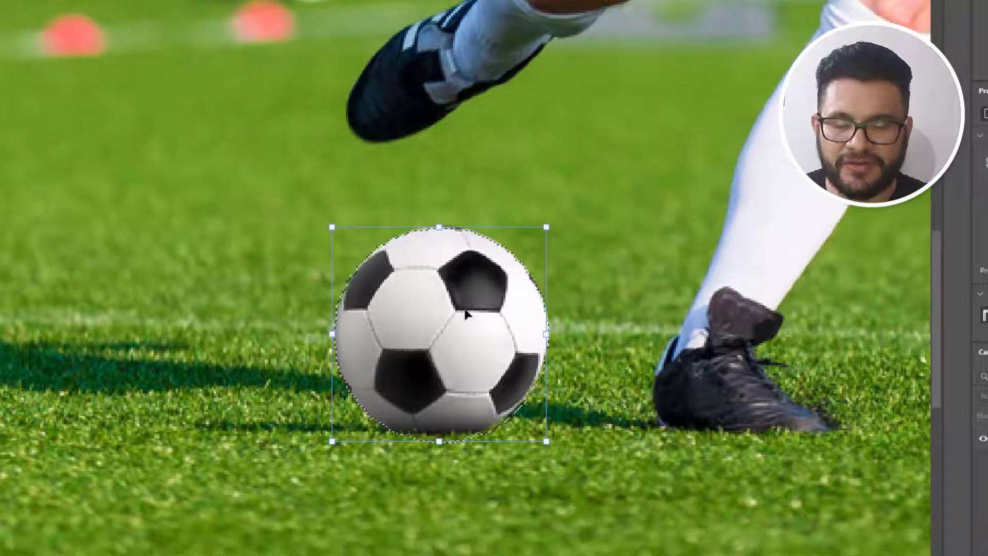
key(Return)
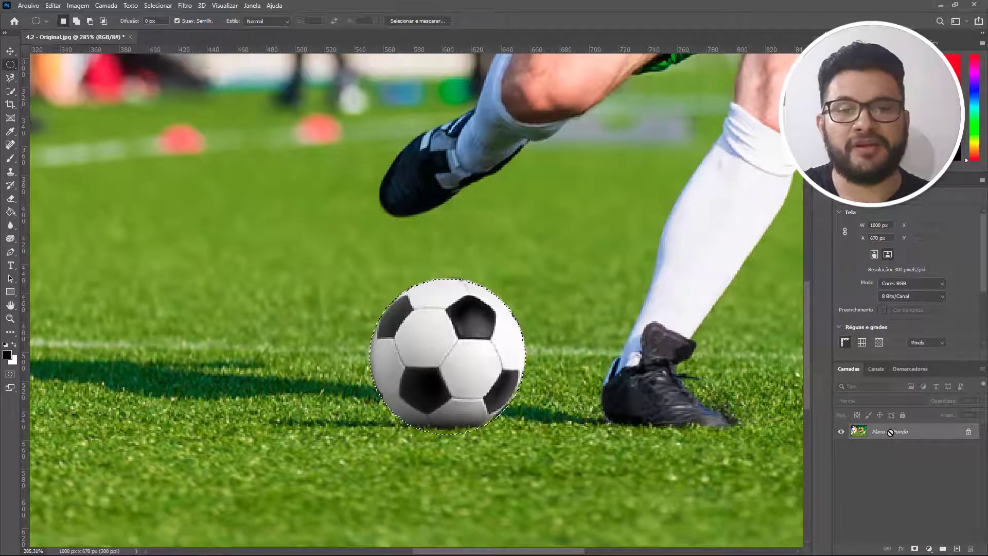
Step: Copy the selected ball to a new layer and move the copy over the green player's standing leg, about X 709 px, Y 354 px
key(ctrl+j)
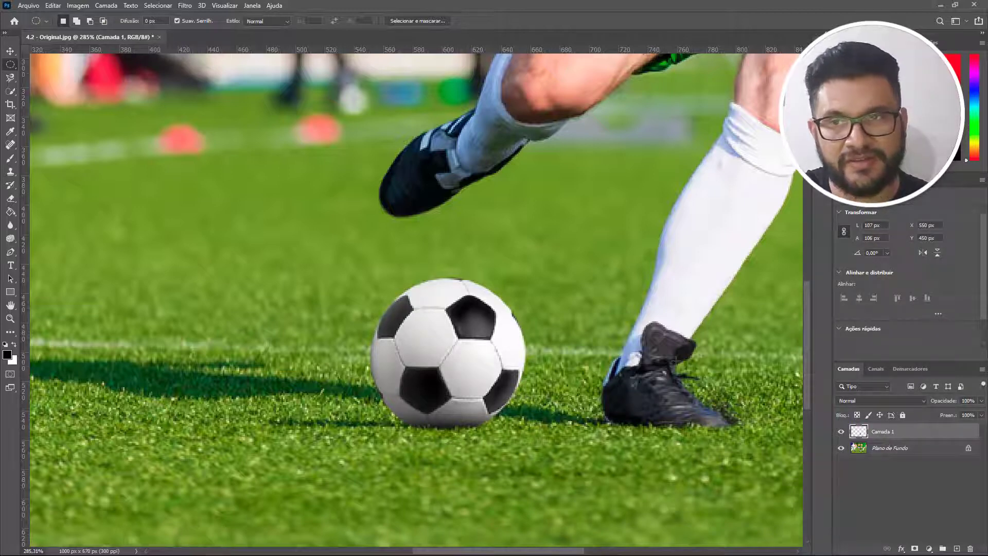
click(8, 51)
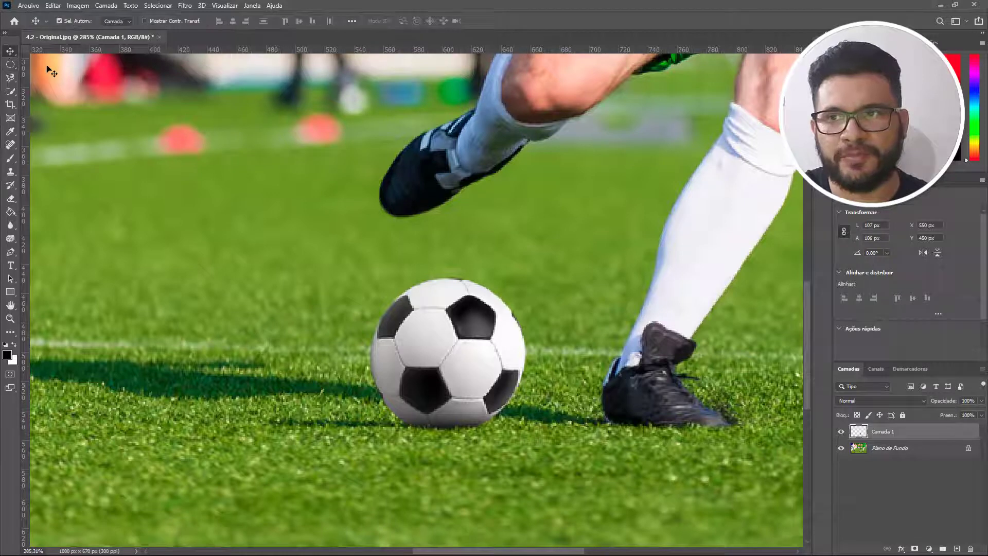
drag(427, 348, 672, 198)
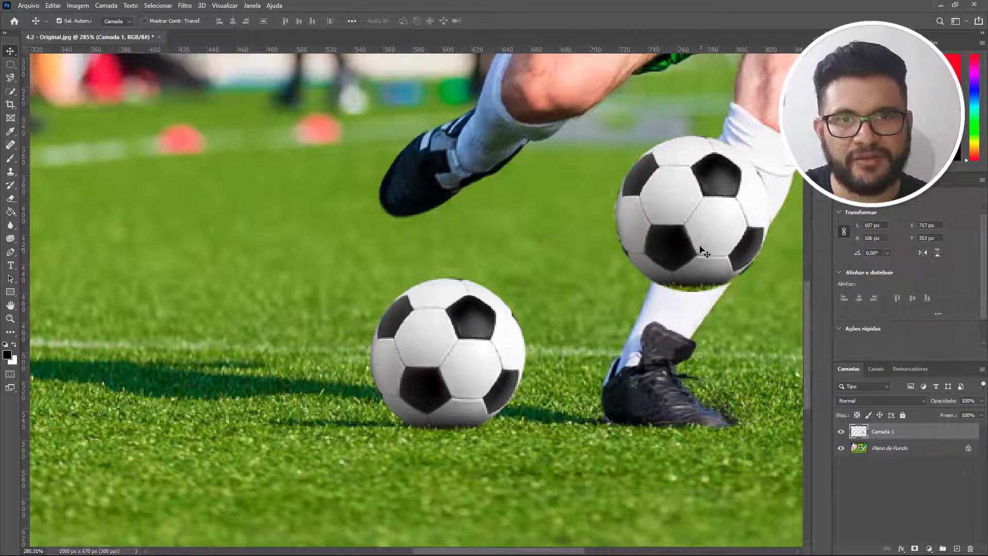
drag(703, 252, 335, 286)
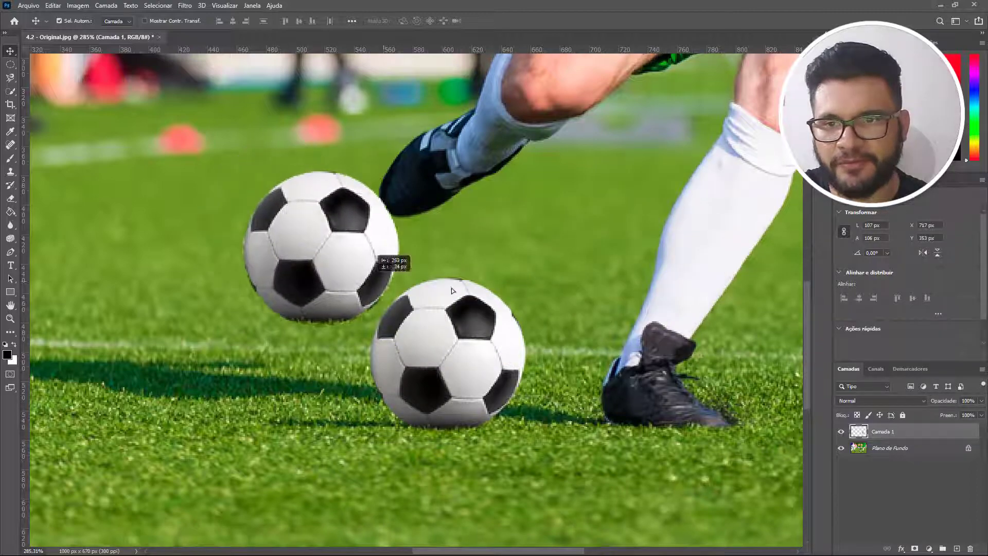
drag(452, 290, 687, 233)
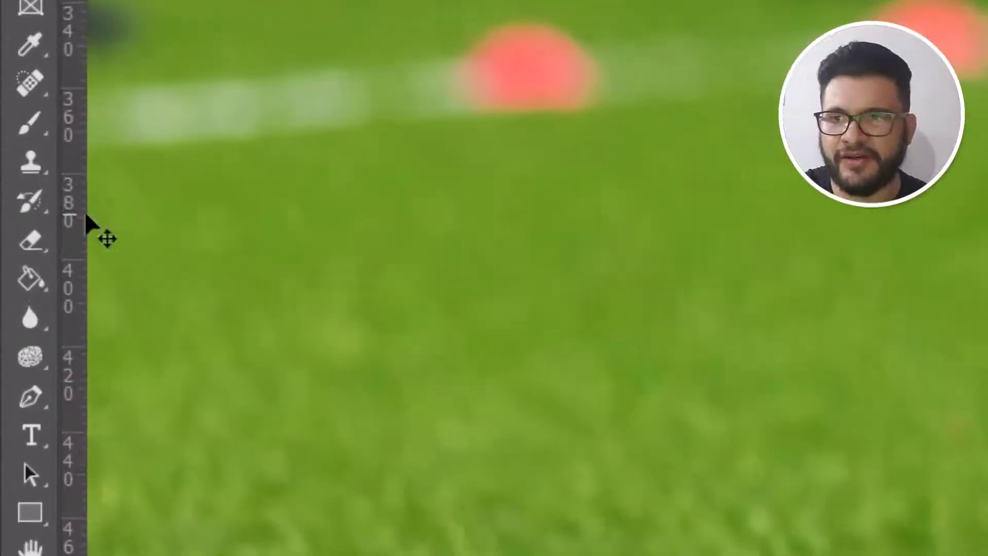
Step: Erase the leftover grass under the copied ball and place the copy on the pitch left of the original, about X 339 px, Y 495 px
click(29, 242)
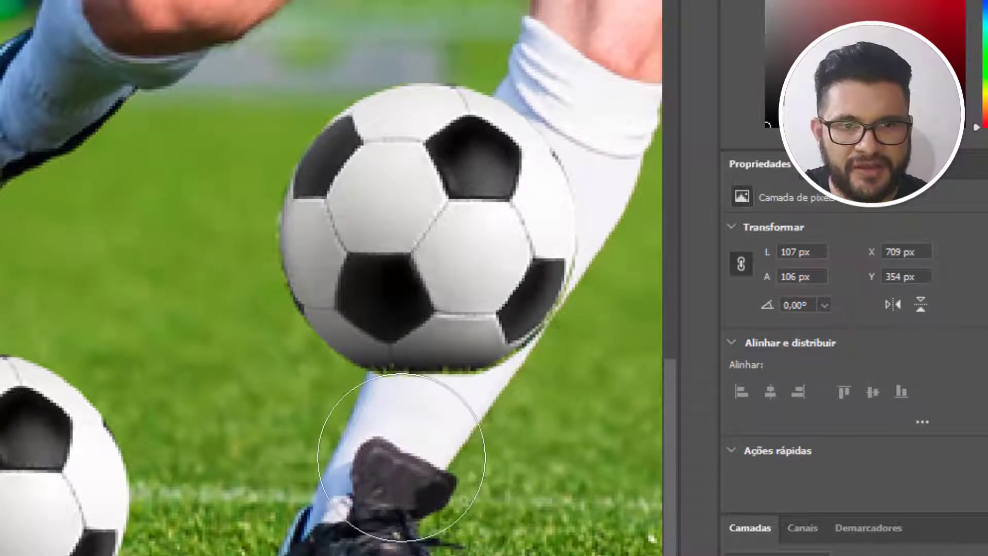
drag(372, 454, 477, 454)
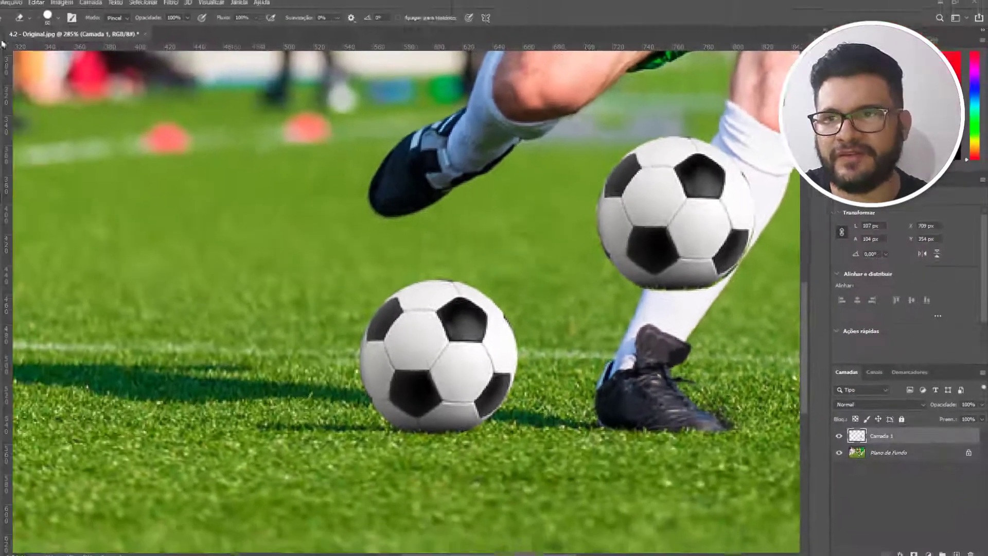
click(10, 51)
drag(697, 206, 250, 375)
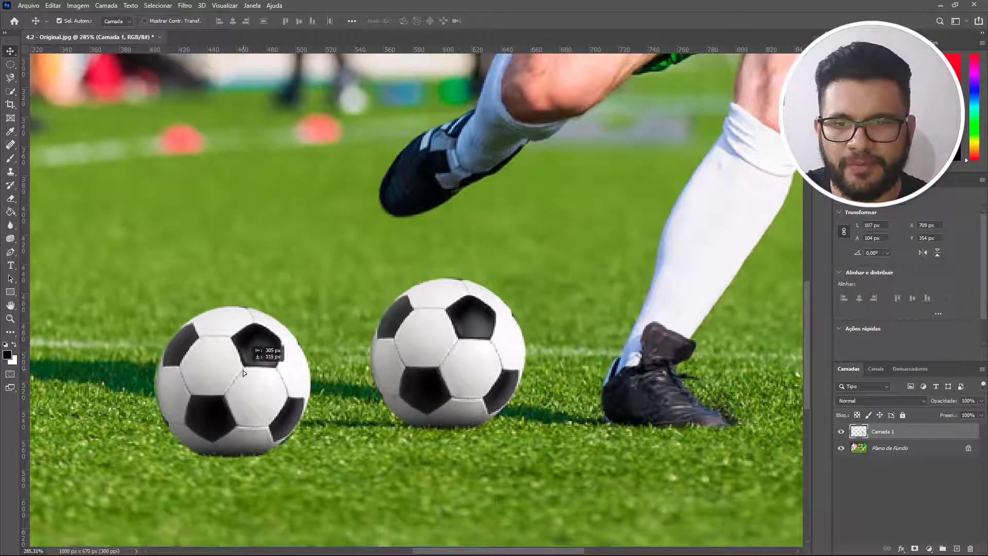
scroll(247, 375, down, 3)
scroll(244, 369, down, 4)
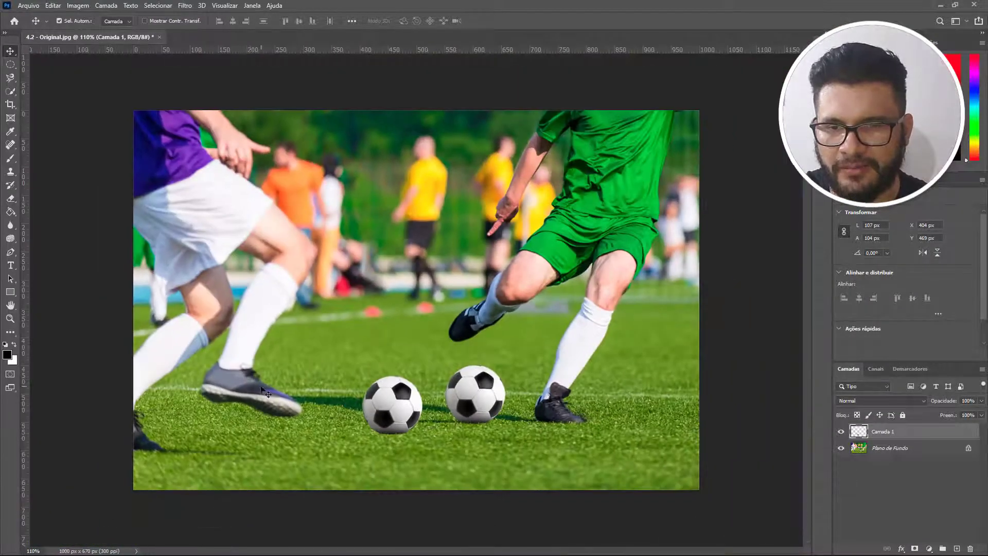
drag(391, 411, 359, 419)
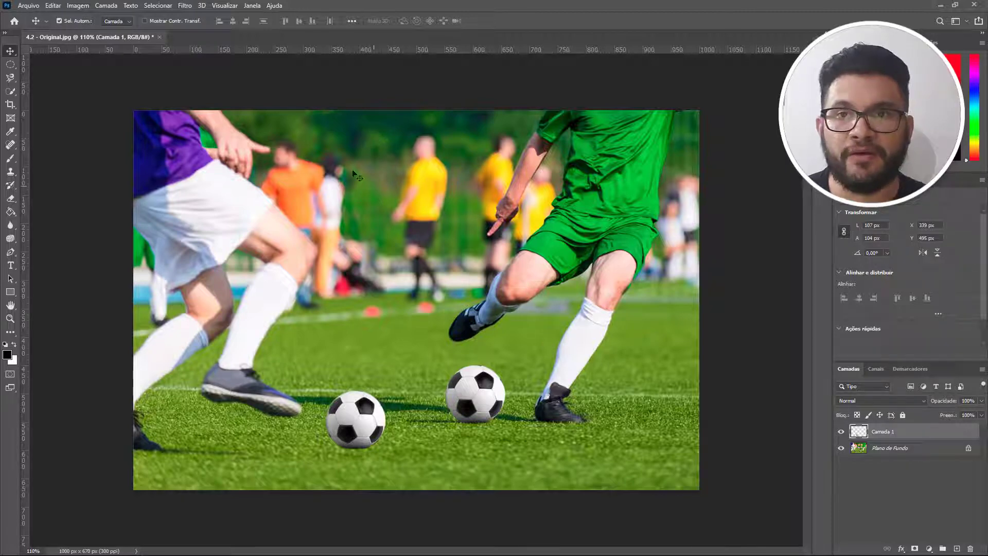
Step: Close the soccer image without saving and open the recent file 4.4 - original.jpg, leaving its colour profile unmanaged
click(160, 37)
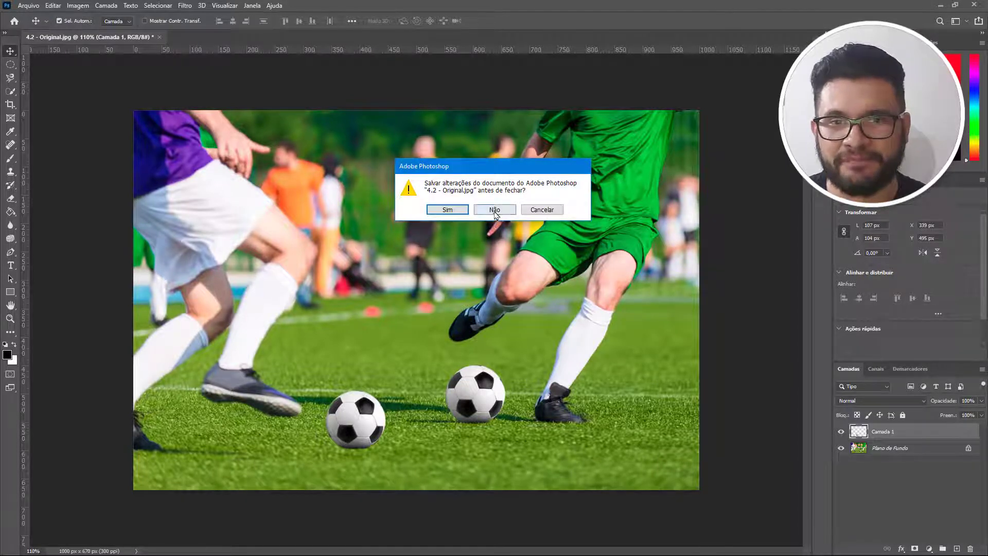
click(495, 210)
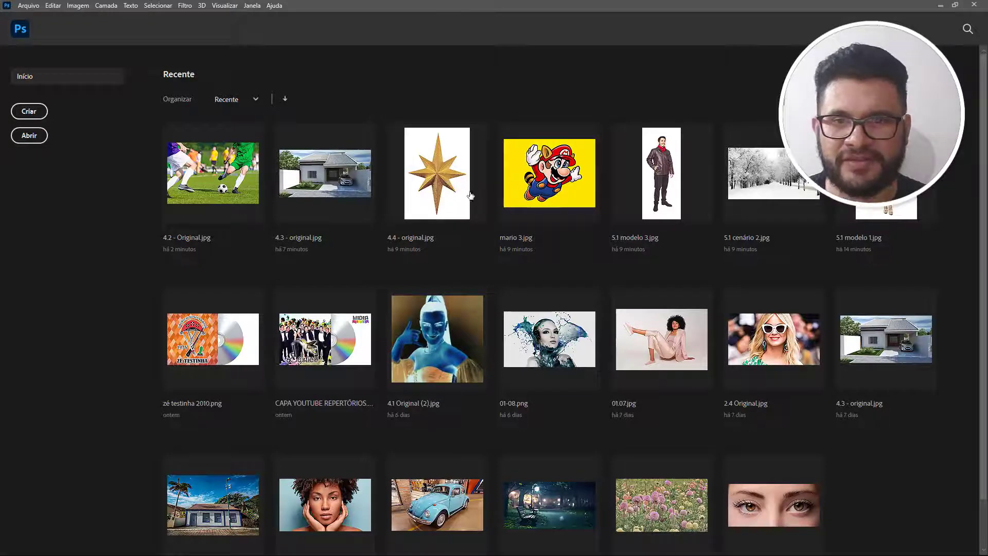
click(439, 182)
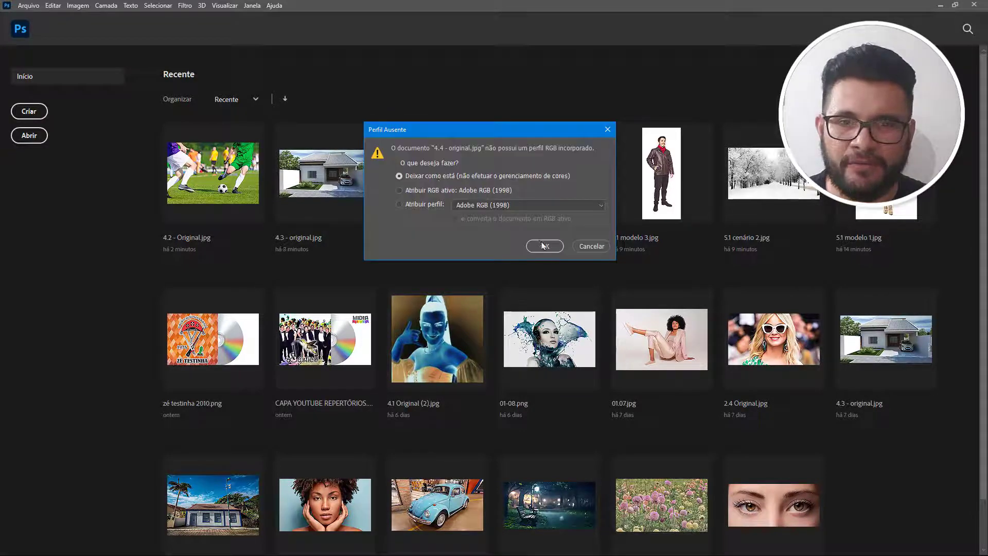
click(542, 244)
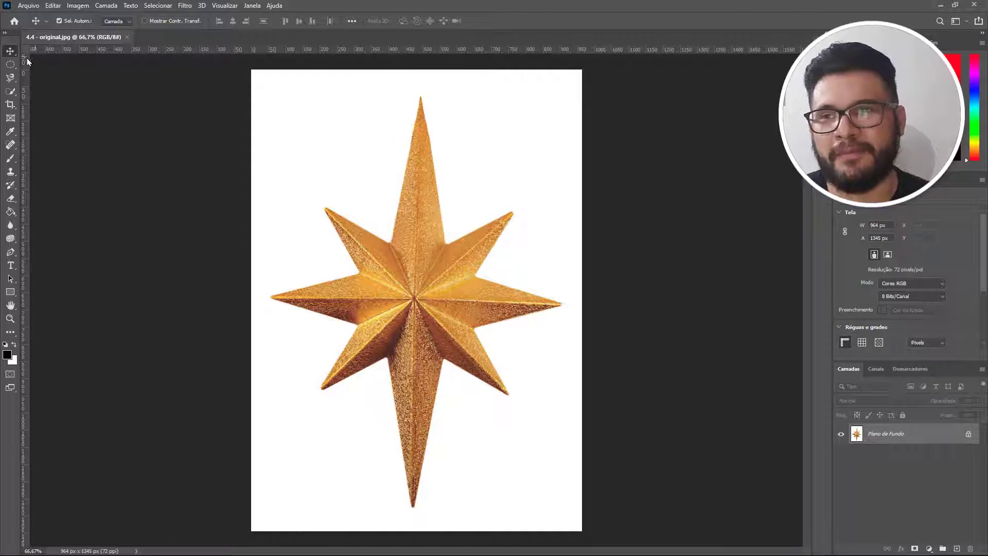
Step: Try the Single Row Marquee tool on the star image
click(11, 64)
right_click(11, 64)
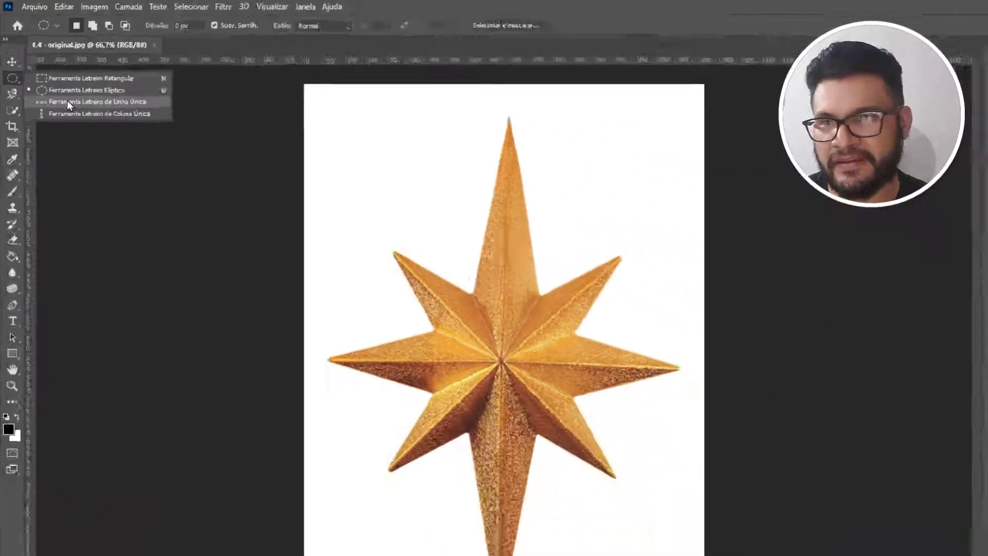
click(107, 163)
click(534, 216)
drag(274, 112, 451, 137)
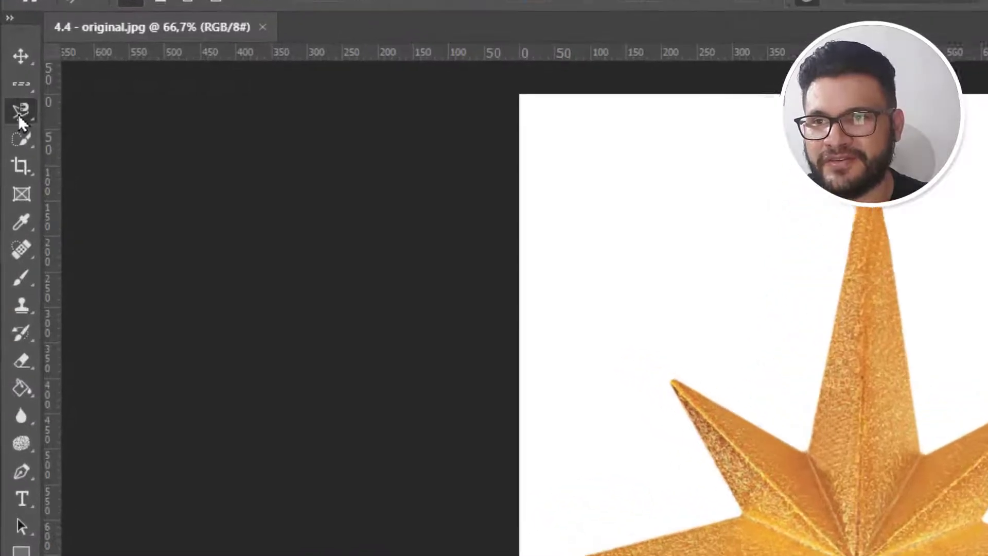
Step: Draw a freehand selection around the whole star with the Lasso tool, leaving a loose white margin
click(18, 136)
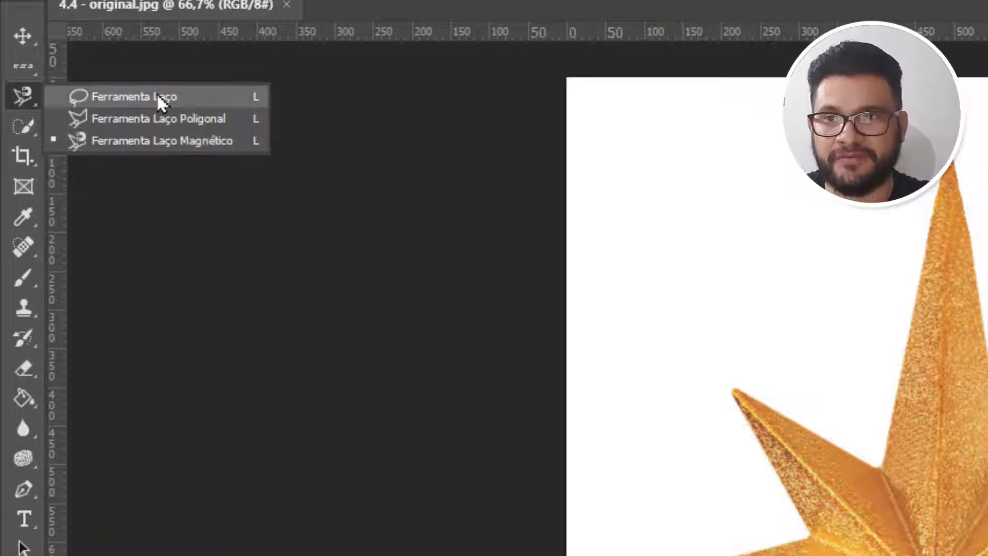
click(181, 99)
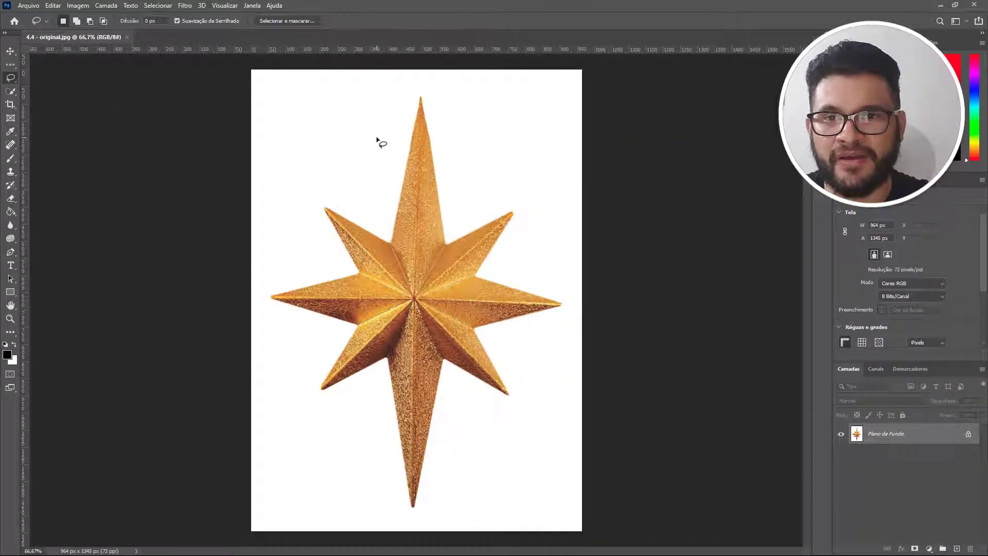
drag(841, 229, 858, 205)
drag(390, 113, 419, 81)
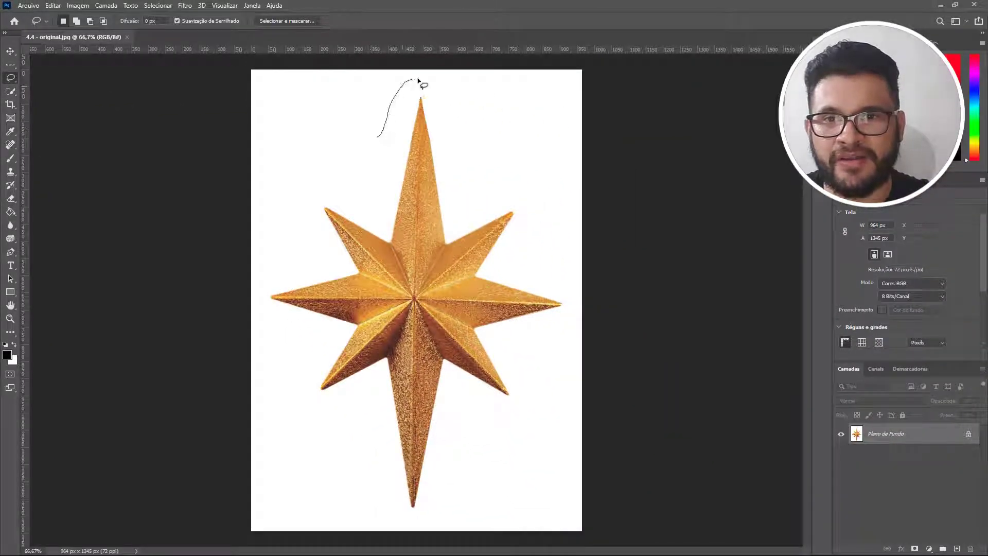
mouse_move(454, 125)
mouse_down()
mouse_move(453, 159)
mouse_move(475, 186)
mouse_move(528, 194)
mouse_move(543, 225)
mouse_move(531, 256)
mouse_move(572, 299)
mouse_move(565, 330)
mouse_move(538, 340)
mouse_move(525, 401)
mouse_move(482, 412)
mouse_move(420, 526)
mouse_move(401, 527)
mouse_move(374, 473)
mouse_move(367, 410)
mouse_move(291, 408)
mouse_move(295, 352)
mouse_move(256, 292)
mouse_move(304, 231)
mouse_move(303, 191)
mouse_move(349, 183)
mouse_move(381, 136)
mouse_up()
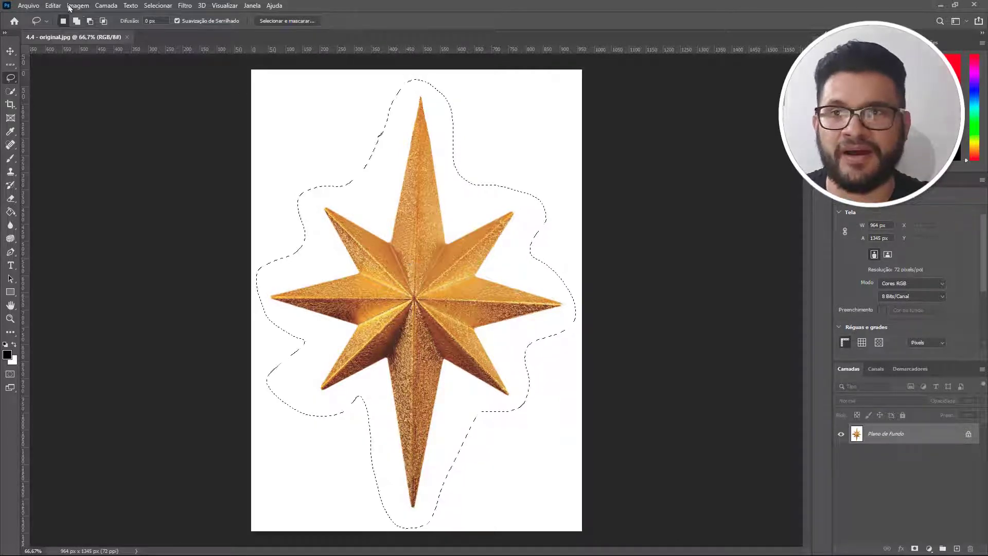
Step: Open 01.02-B - Editada.jpg from the class photos folder without colour management and activate the Lasso tool
click(28, 5)
click(45, 29)
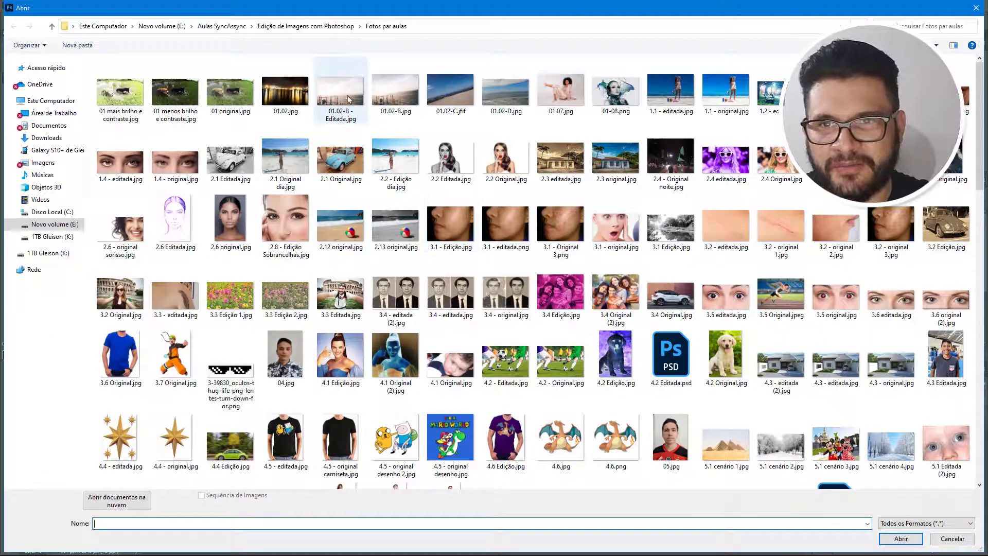
double_click(348, 99)
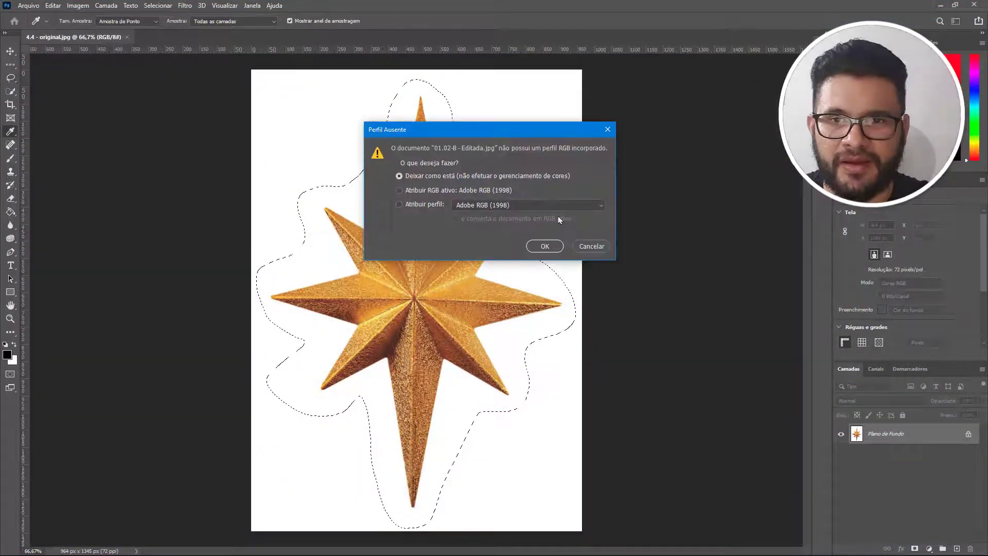
click(545, 246)
key(l)
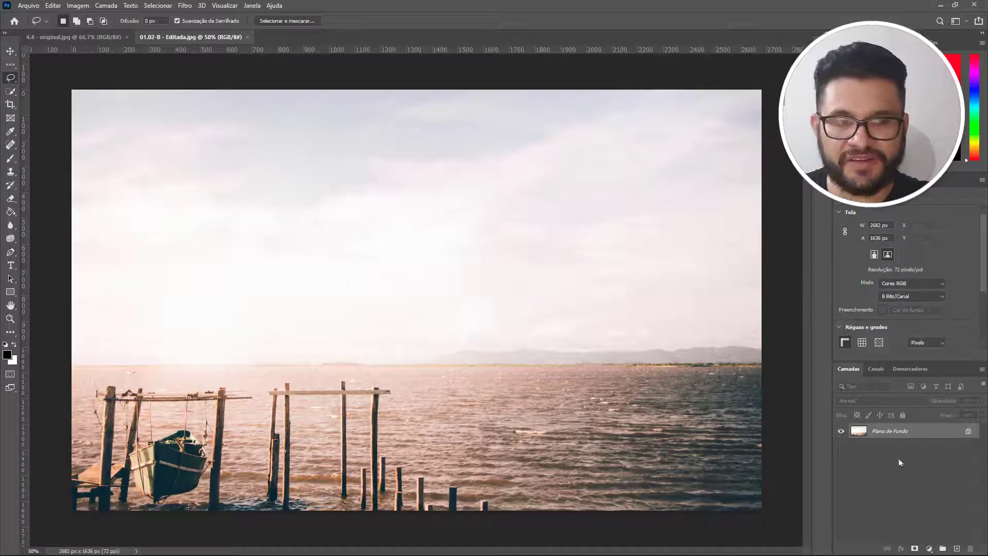
Step: Paste the lassoed star over the seascape, scale it to about 22.24% and place it high in the sky, about X 859 px, Y 55 px
key(ctrl+v)
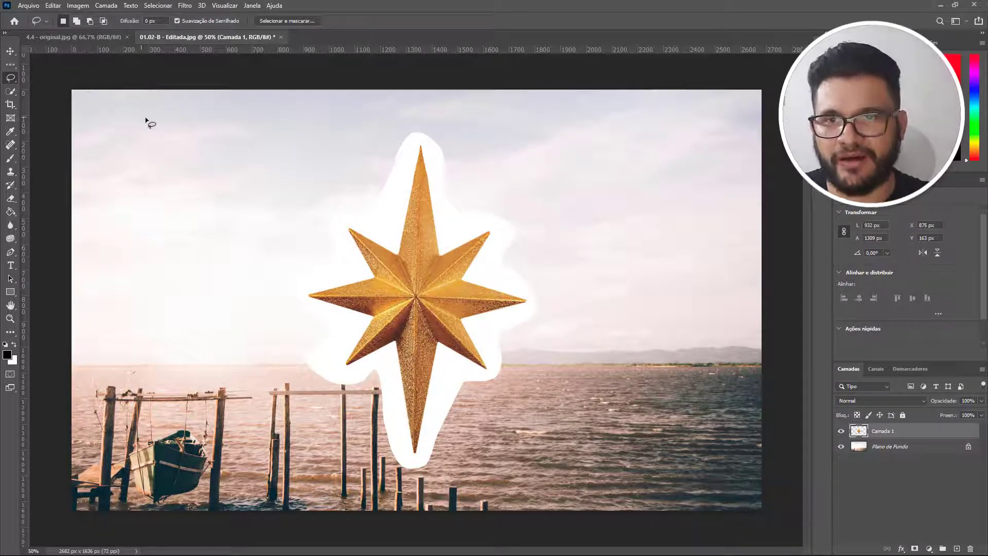
key(ctrl+t)
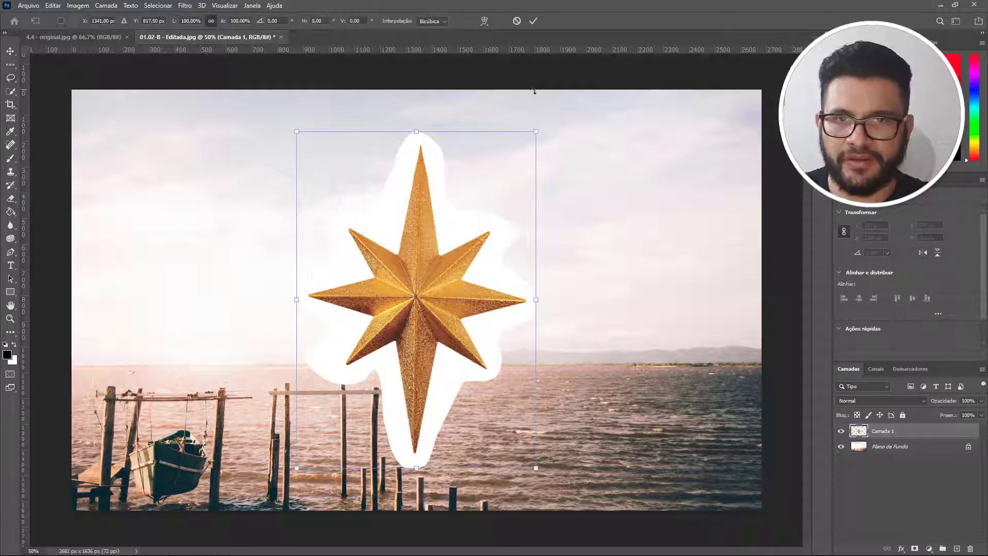
drag(535, 468, 335, 214)
drag(309, 161, 288, 131)
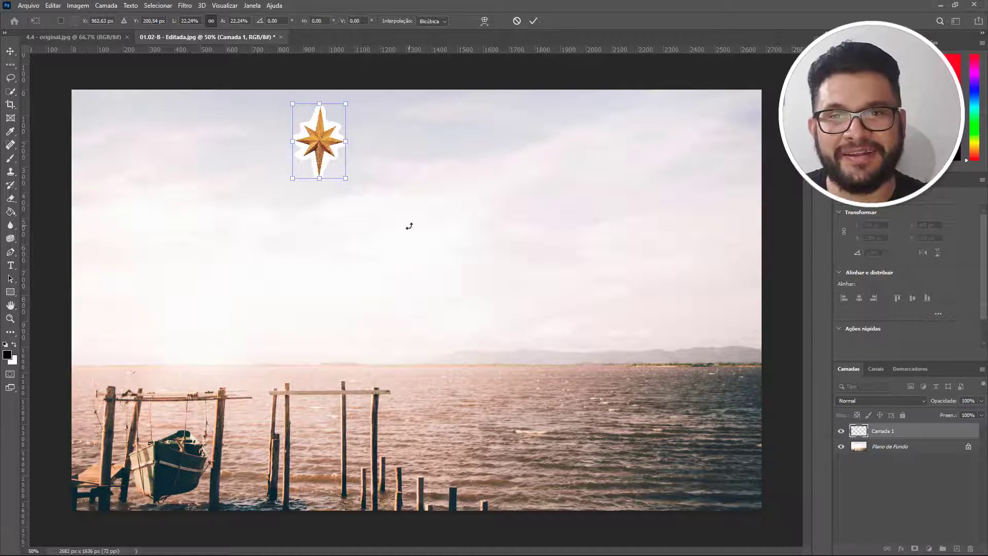
key(Return)
key(l)
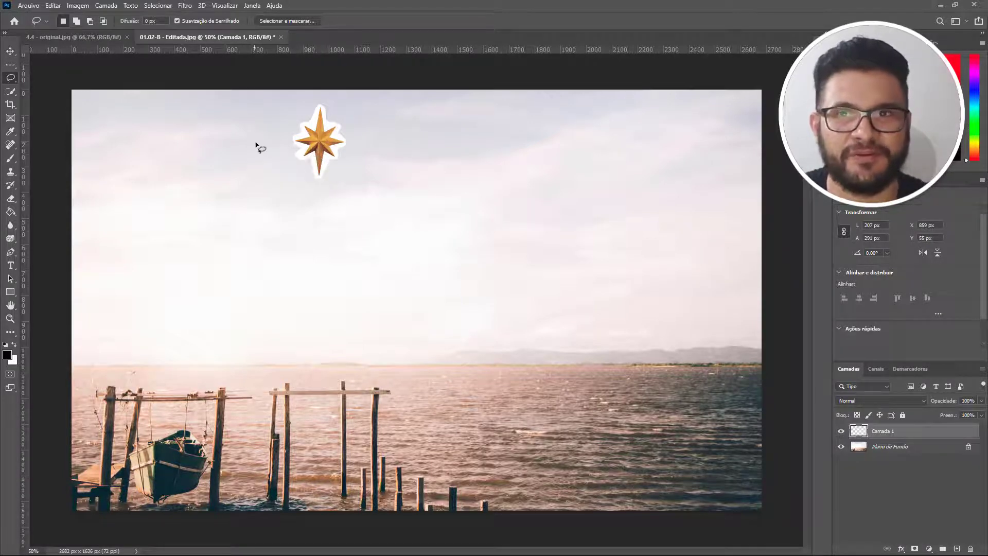
Step: Return to 4.4 - original.jpg and deselect the freehand outline around the star
click(75, 37)
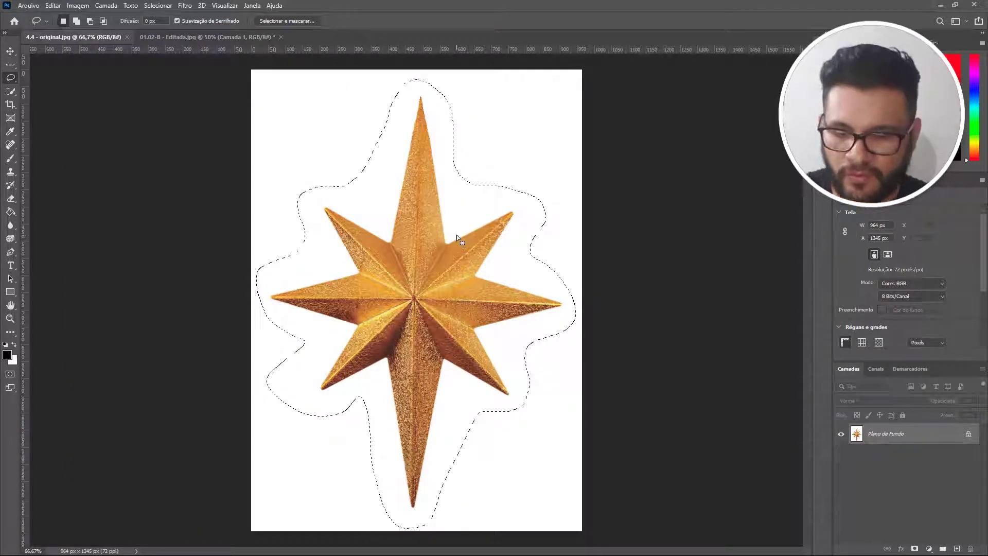
click(158, 6)
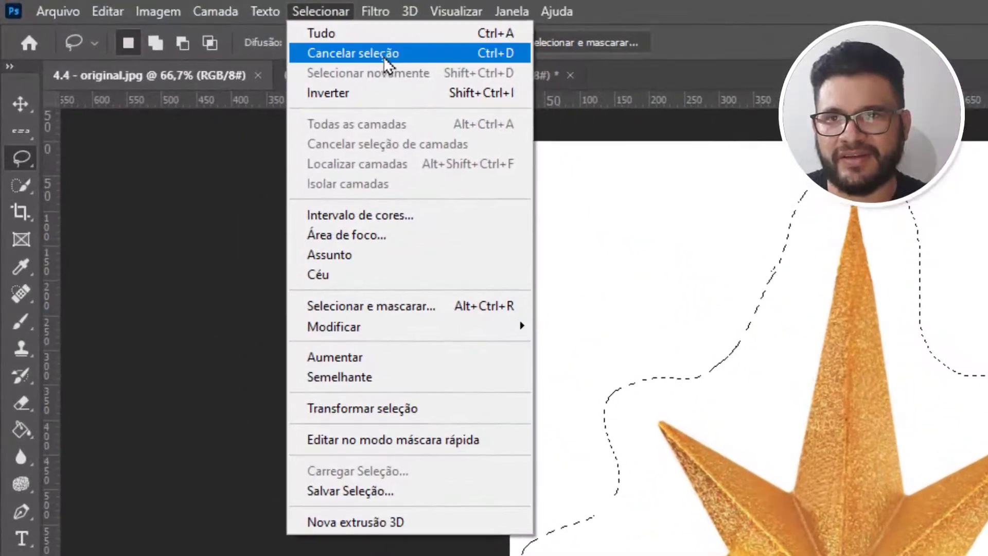
click(877, 368)
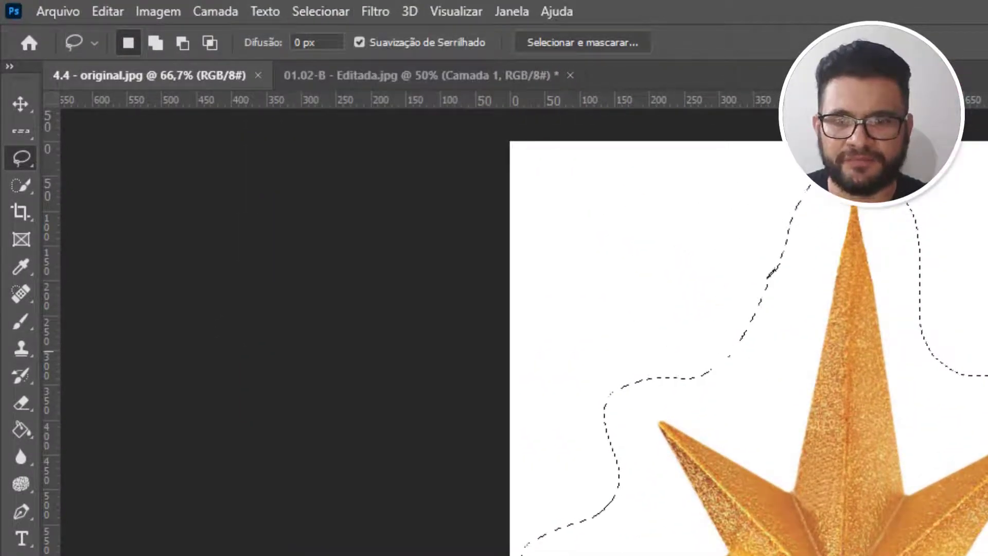
click(973, 393)
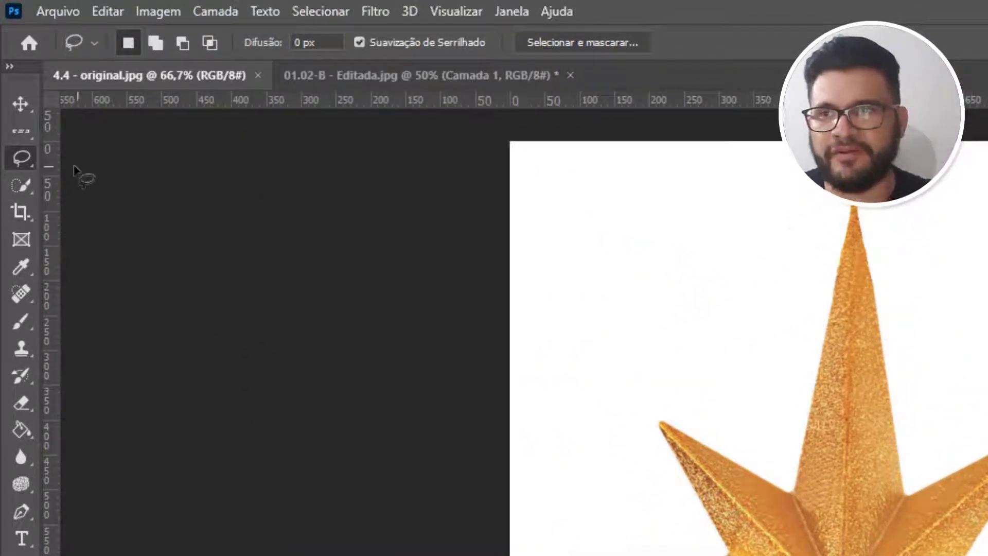
Step: With the Polygonal Lasso tool, trace the star's right side corner by corner from the top tip down to the bottom tip
right_click(20, 160)
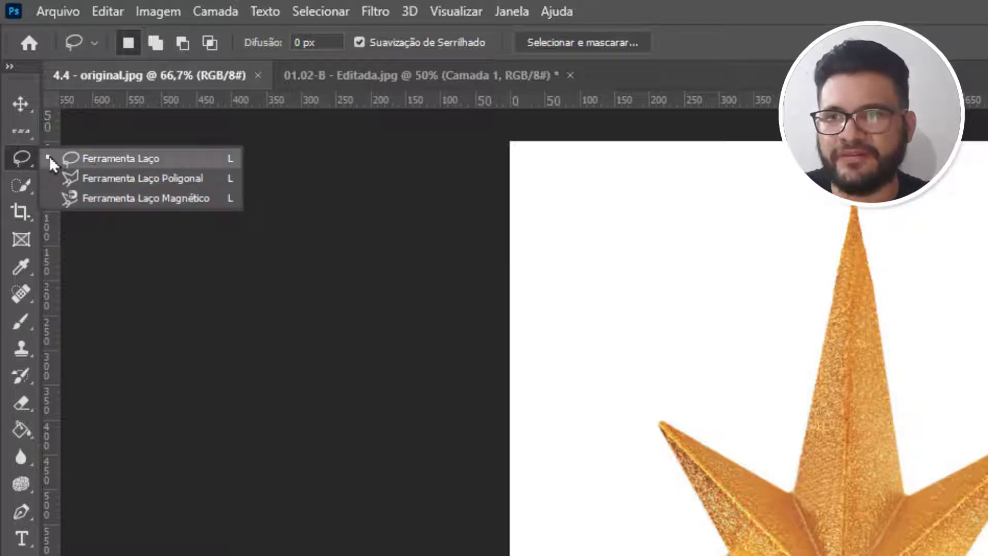
click(123, 185)
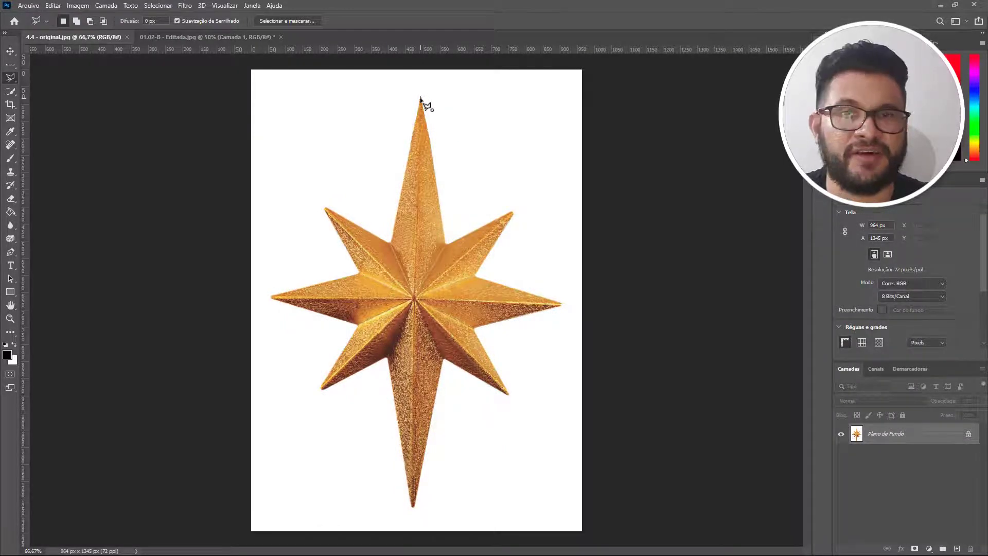
click(420, 98)
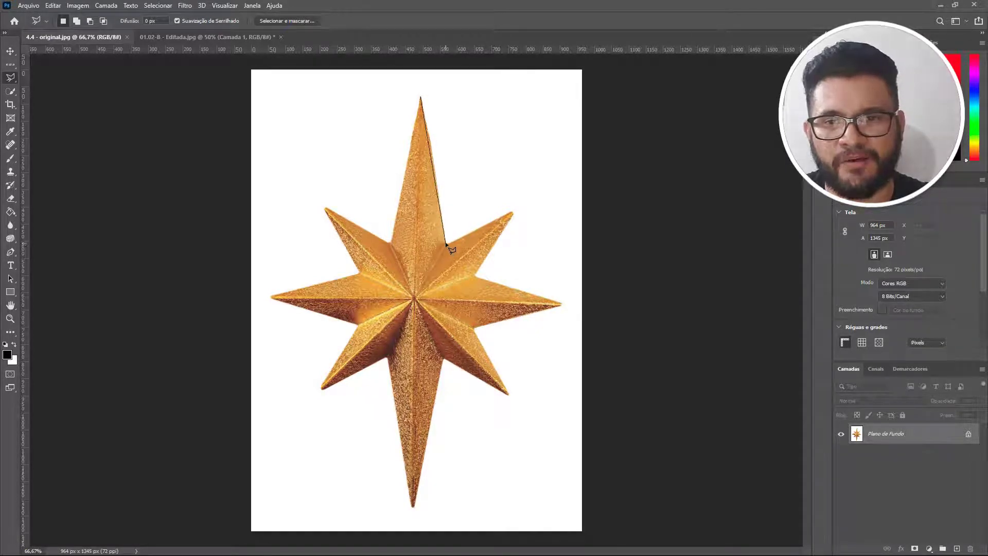
click(513, 211)
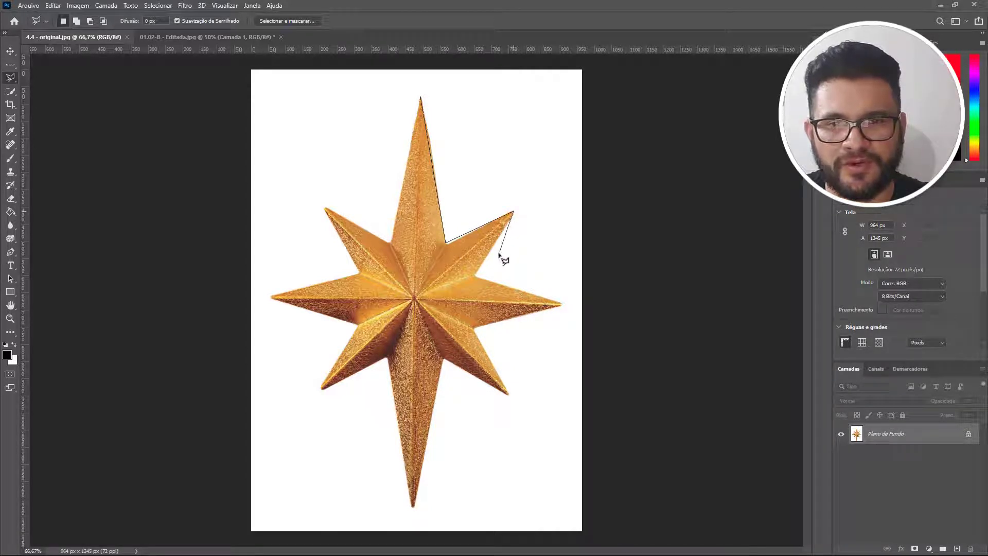
click(474, 276)
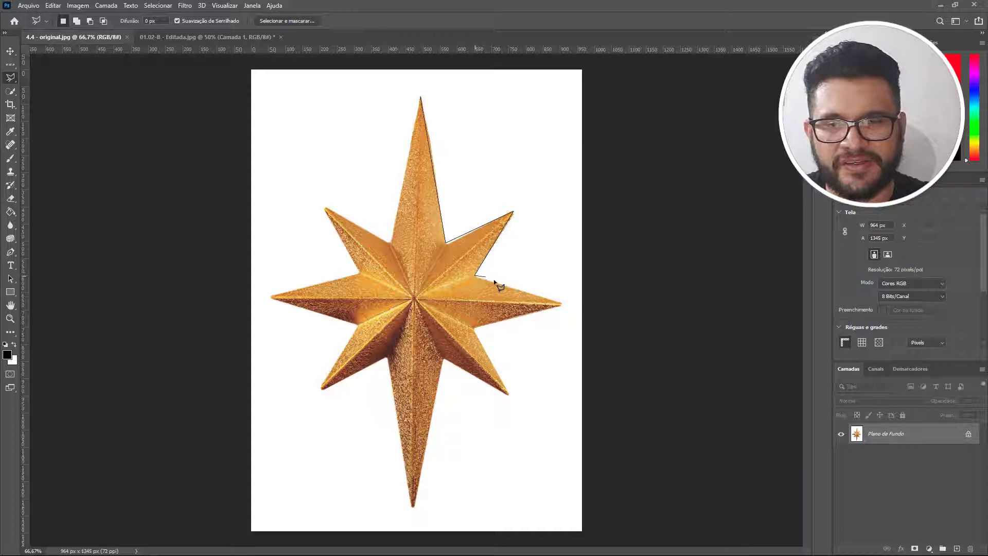
click(561, 305)
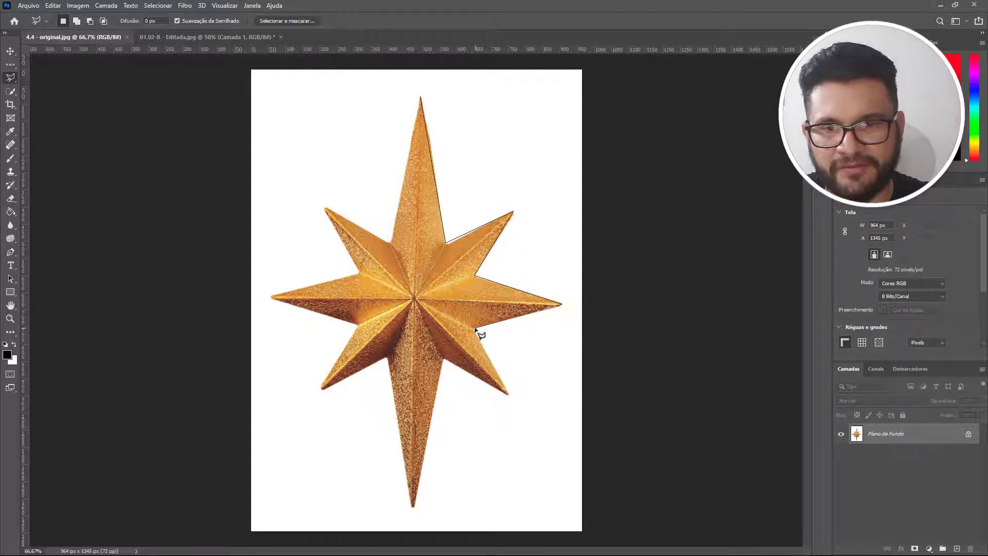
click(474, 328)
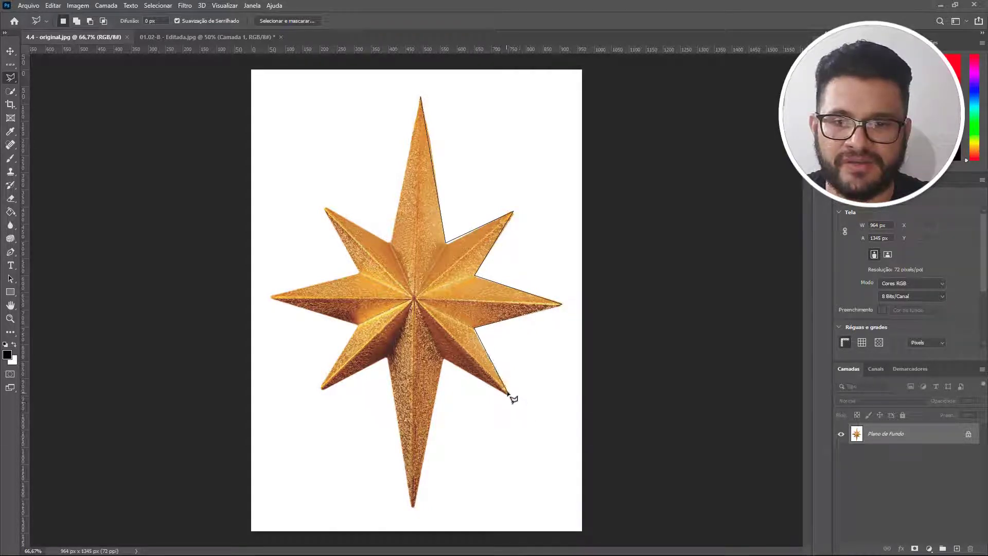
click(508, 394)
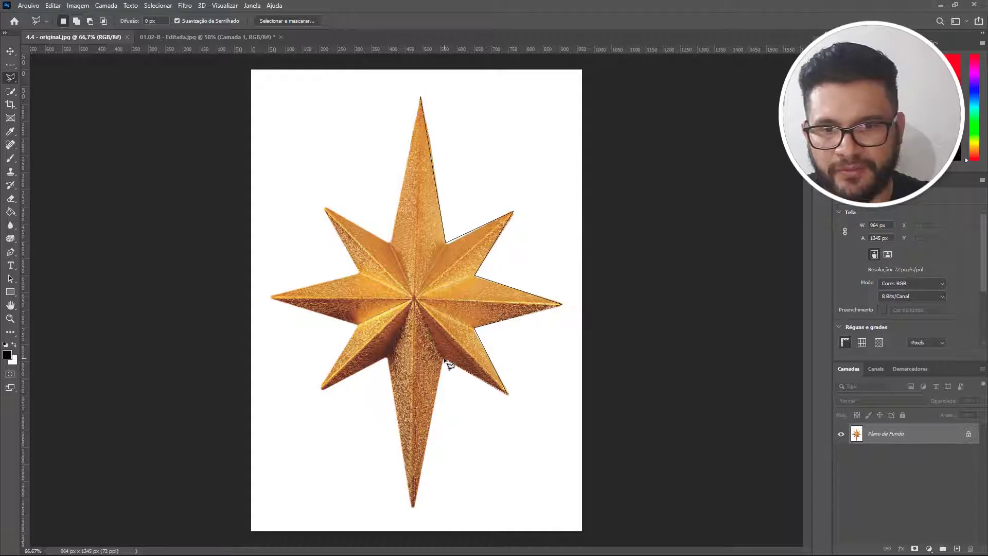
click(444, 359)
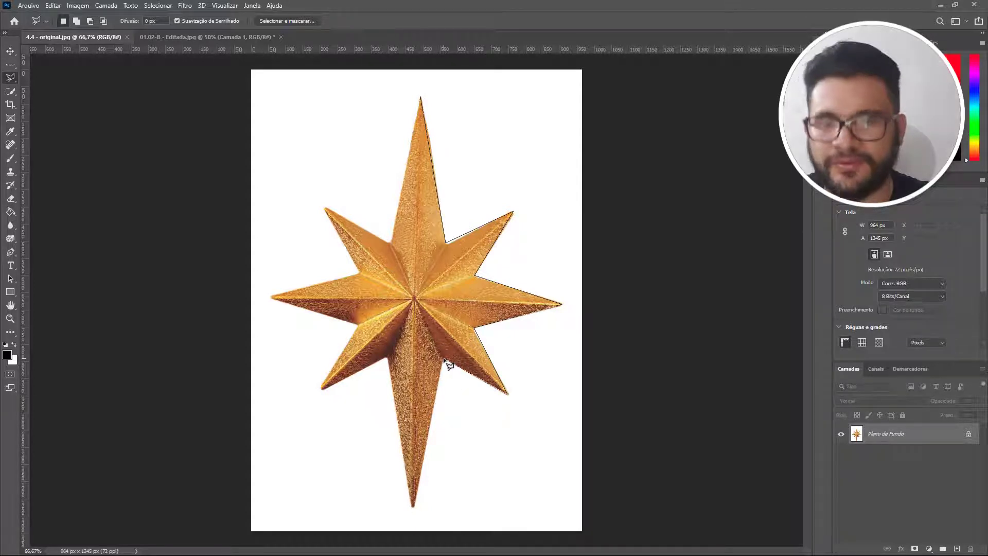
click(413, 508)
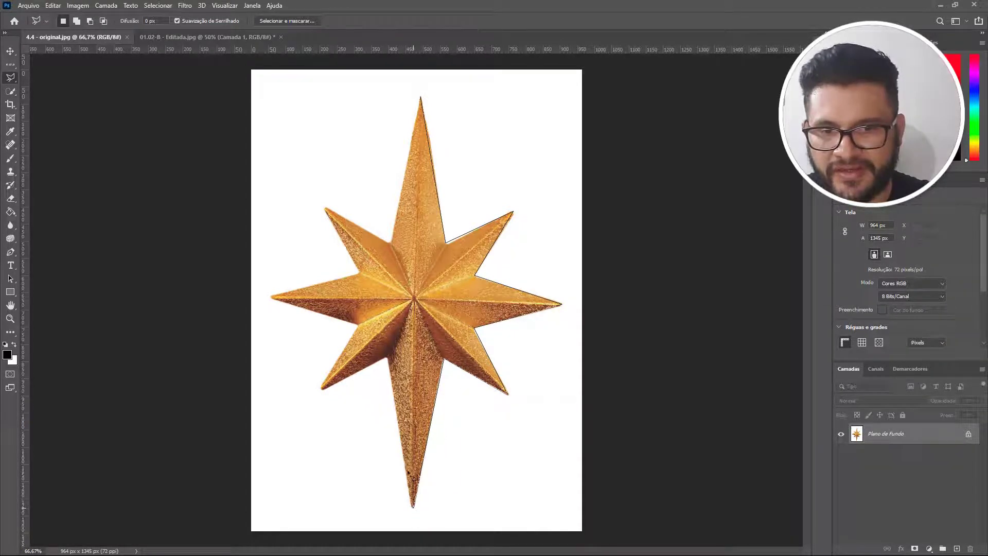
Step: Trace the star's left side corner by corner with the Polygonal Lasso and close the selection at the top tip
click(385, 358)
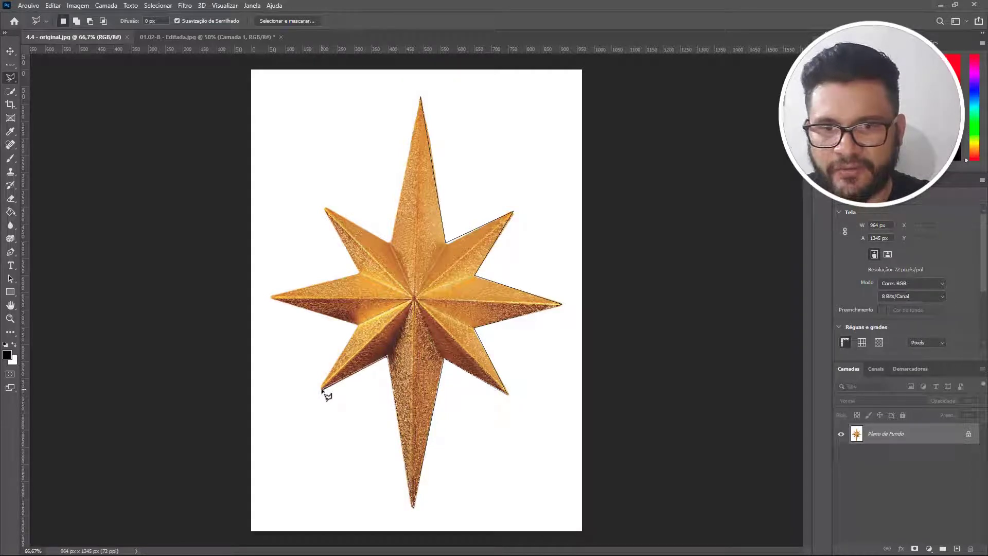
click(322, 389)
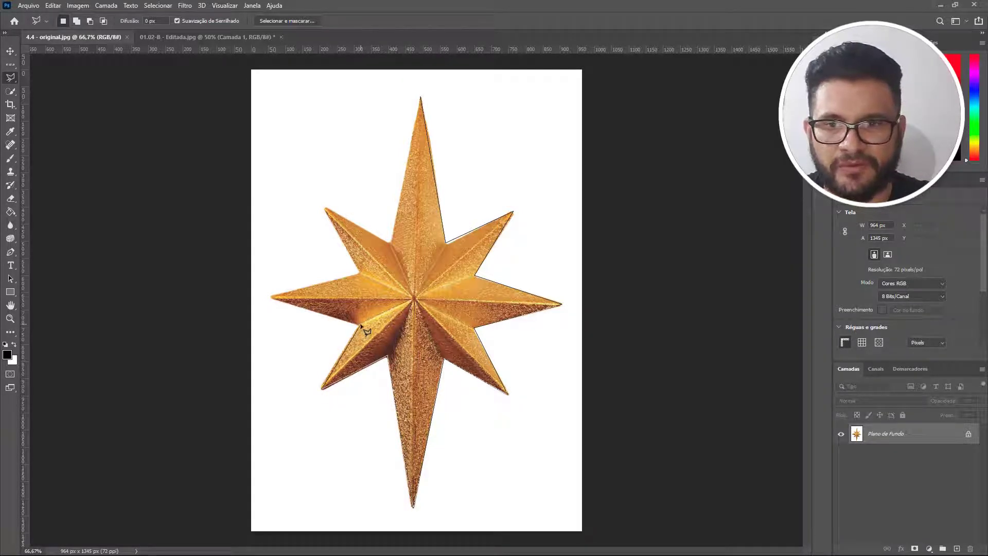
click(361, 326)
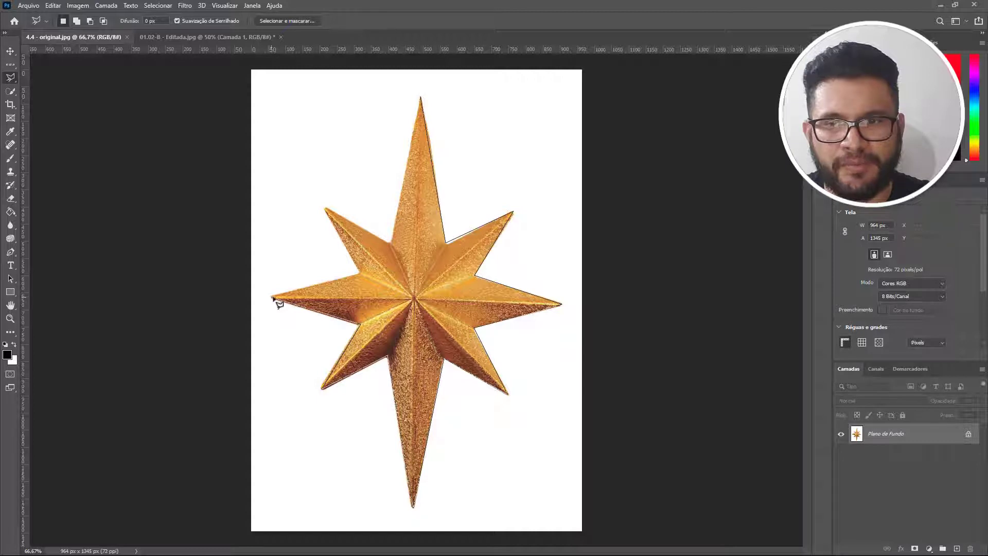
click(272, 298)
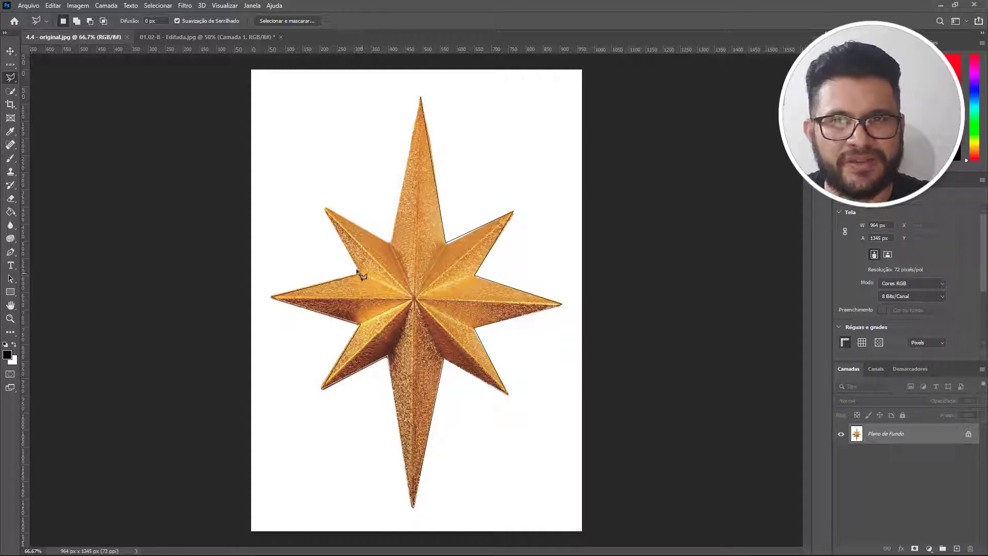
click(360, 273)
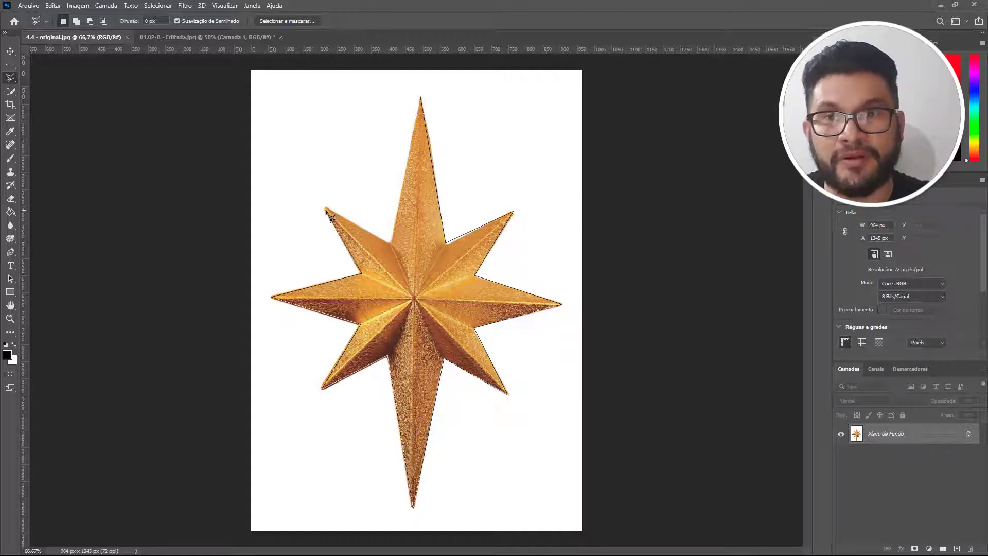
click(326, 209)
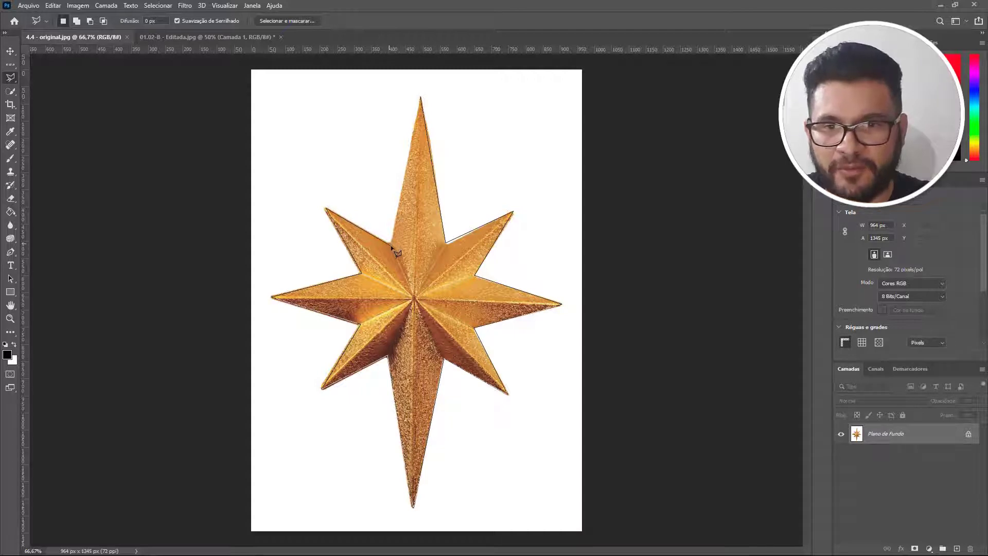
click(392, 246)
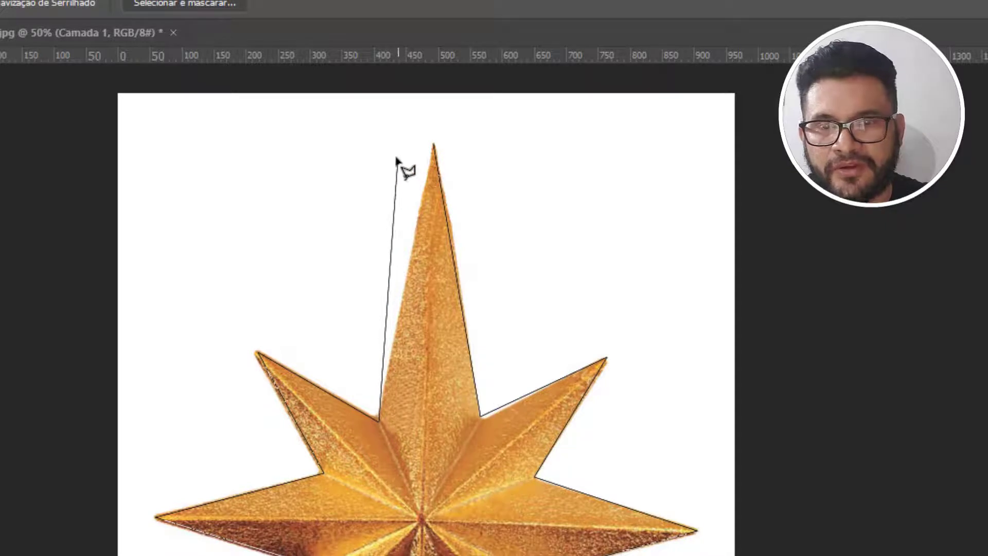
click(434, 145)
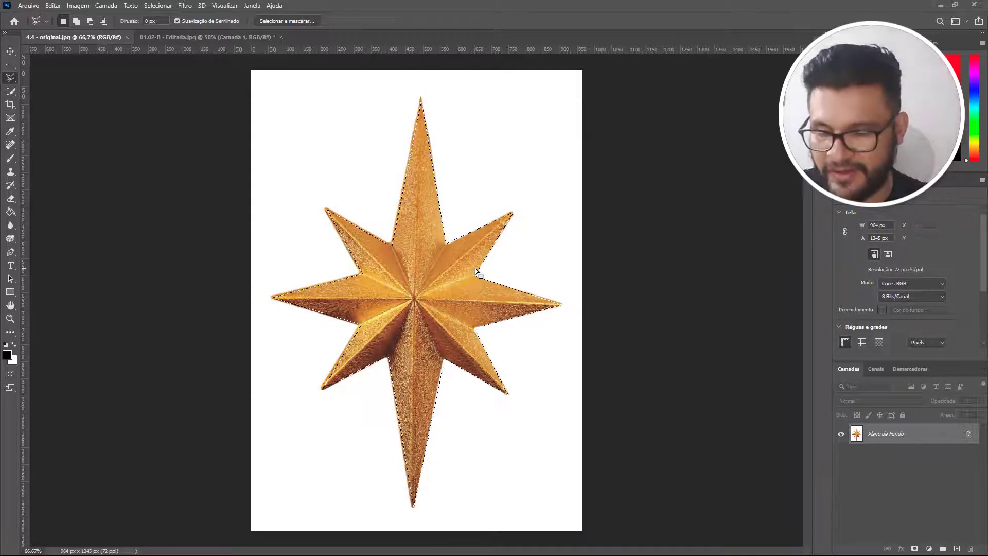
Step: Paste the polygon-selected star into 01.02-B - Editada.jpg, scale it to about 47.41% × 40.12% and place it at about X 1691 px, Y 106 px
click(216, 39)
key(ctrl+v)
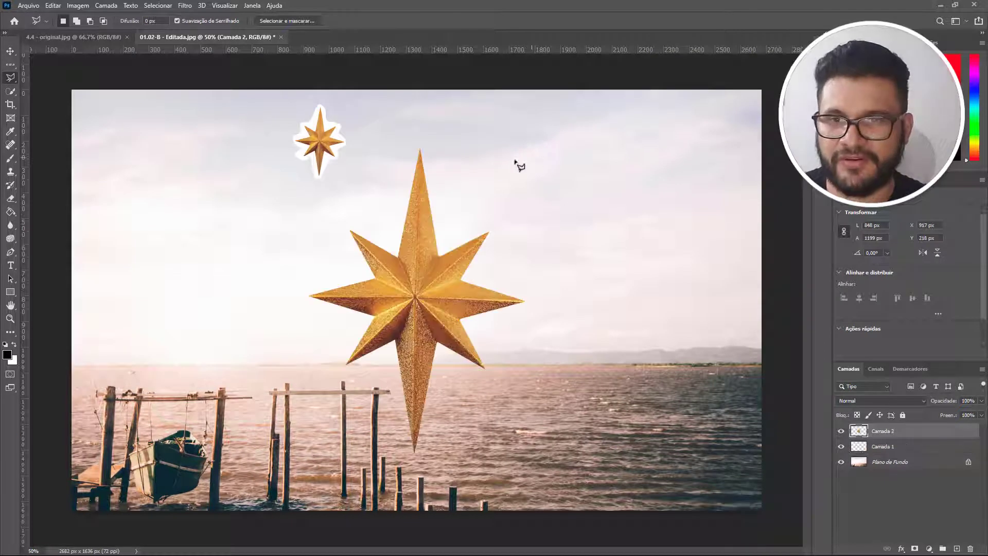
key(ctrl+t)
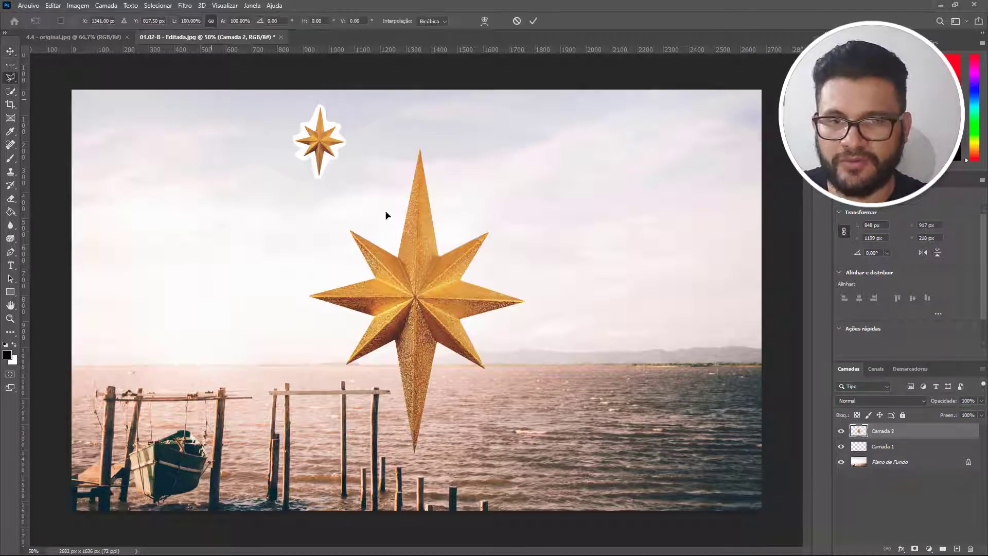
drag(525, 454, 411, 270)
drag(369, 204, 571, 183)
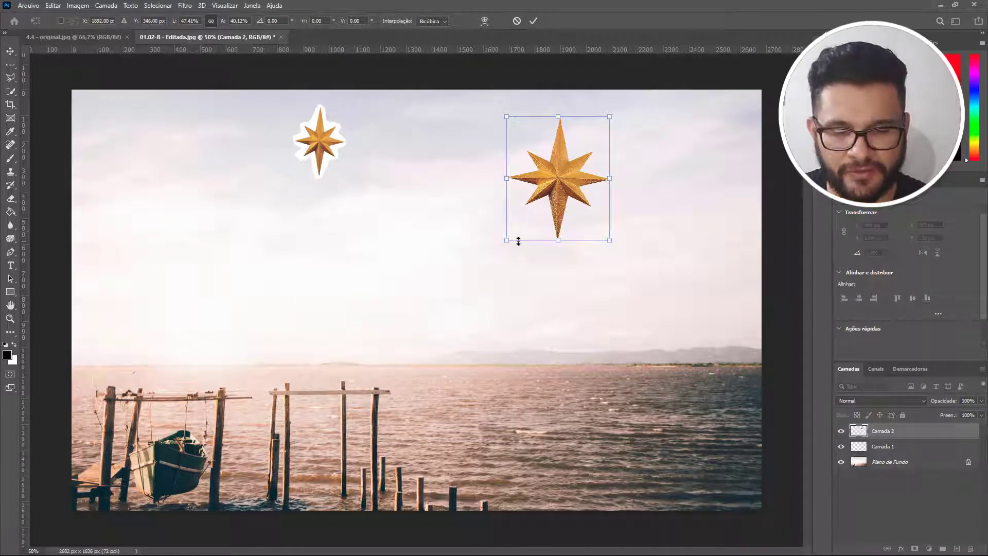
key(Return)
key(l)
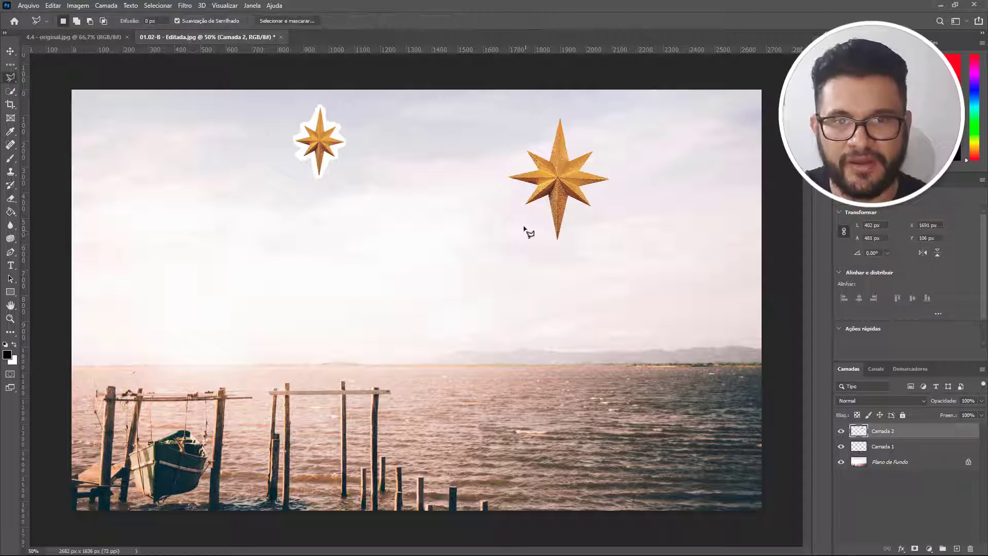
Step: In 4.4 - original.jpg, clear the polygonal selection and outline the whole star with the Magnetic Lasso, closing at the top tip
click(77, 37)
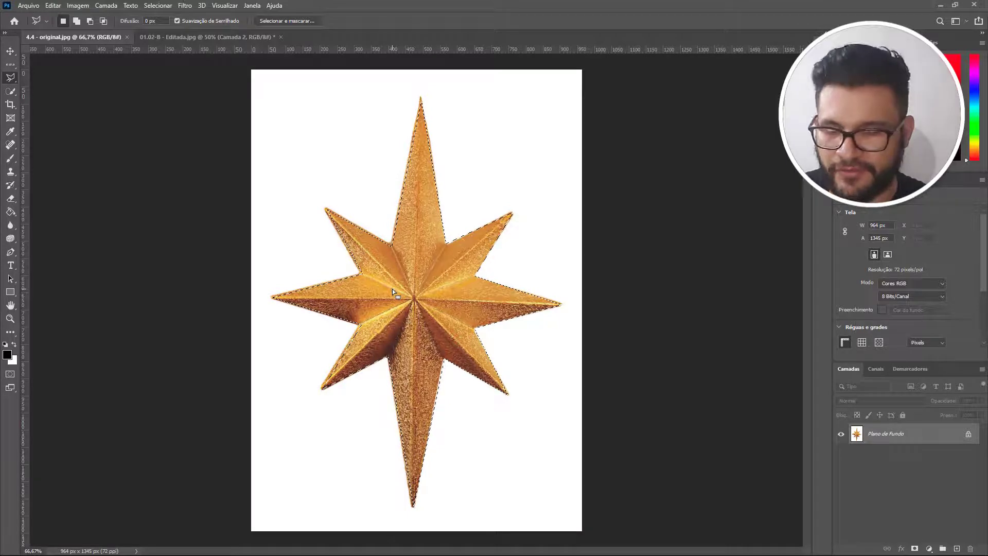
key(ctrl+d)
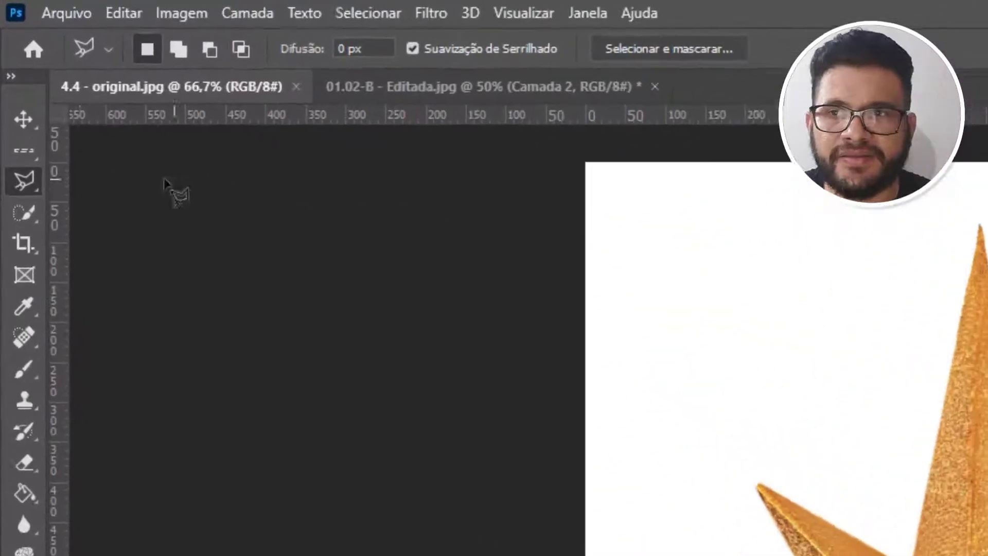
click(24, 181)
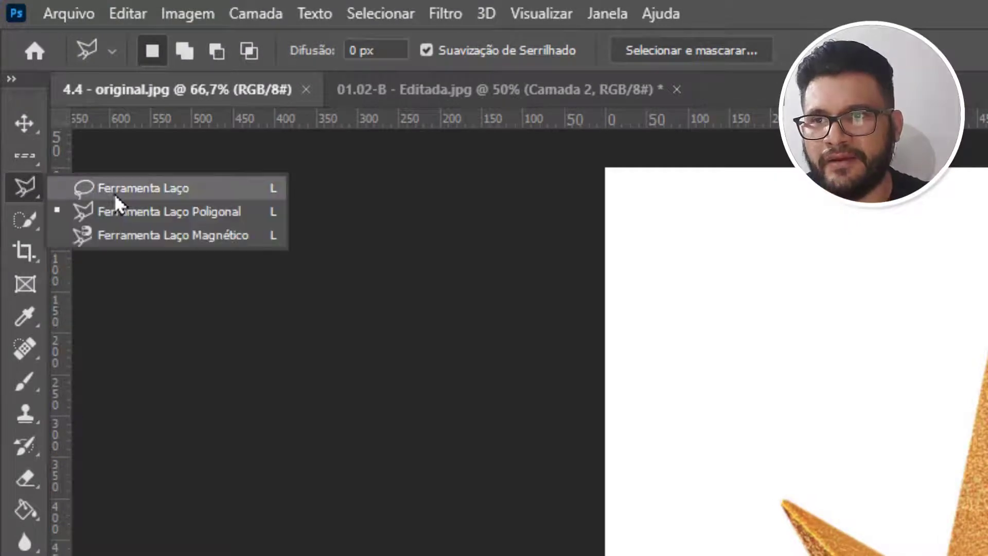
click(169, 236)
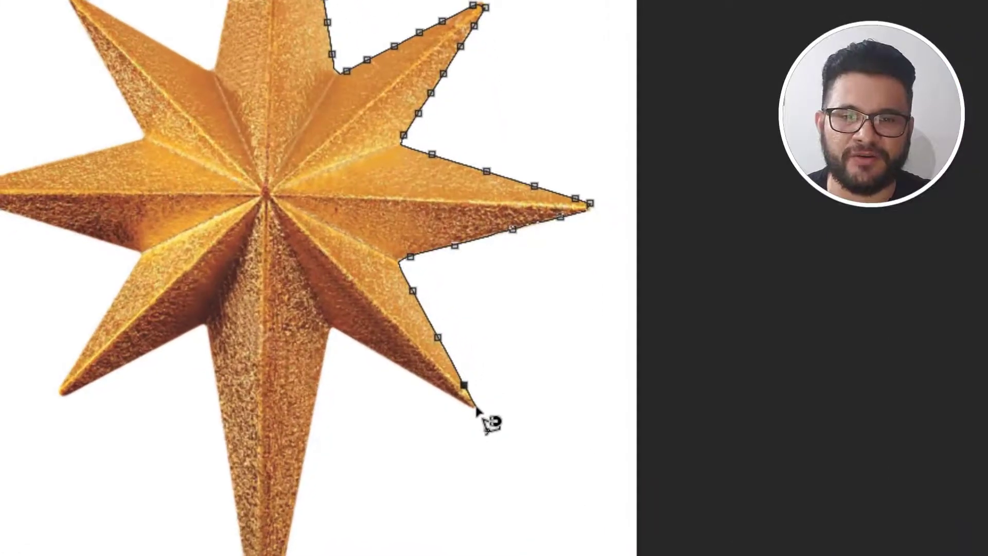
click(497, 399)
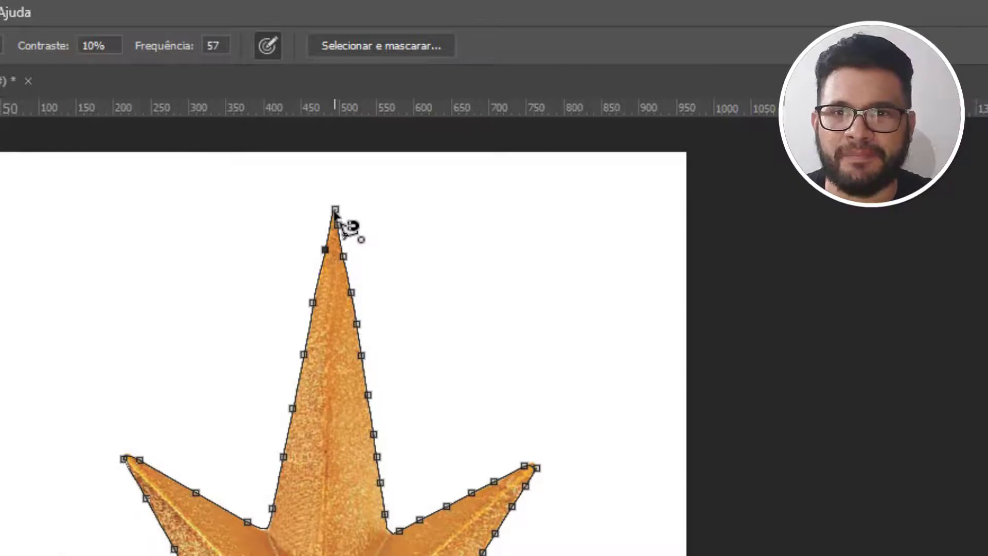
click(336, 212)
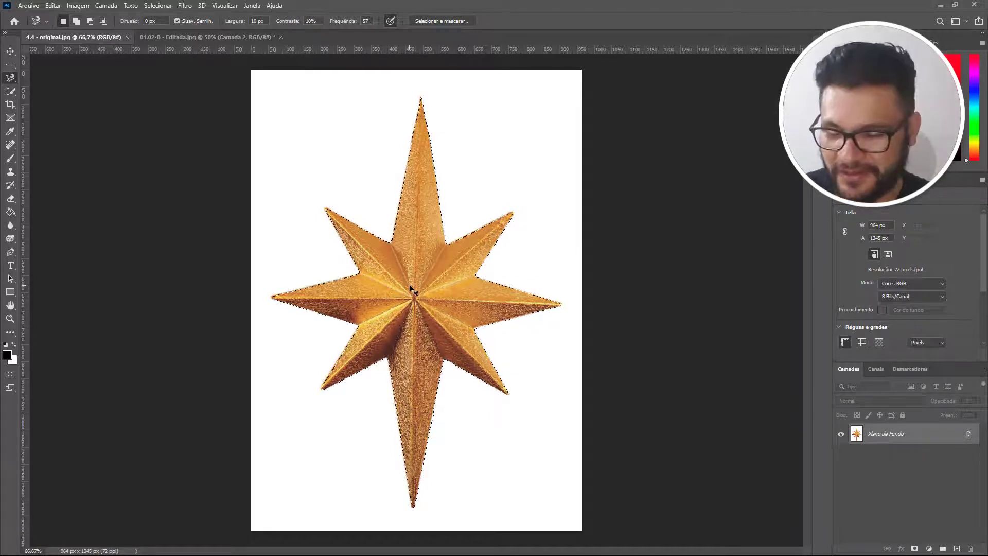
Step: Paste the magnetically selected star into 01.02-B - Editada.jpg, scale it to about 423 × 550 px and place it mid-sky between the other stars
click(206, 37)
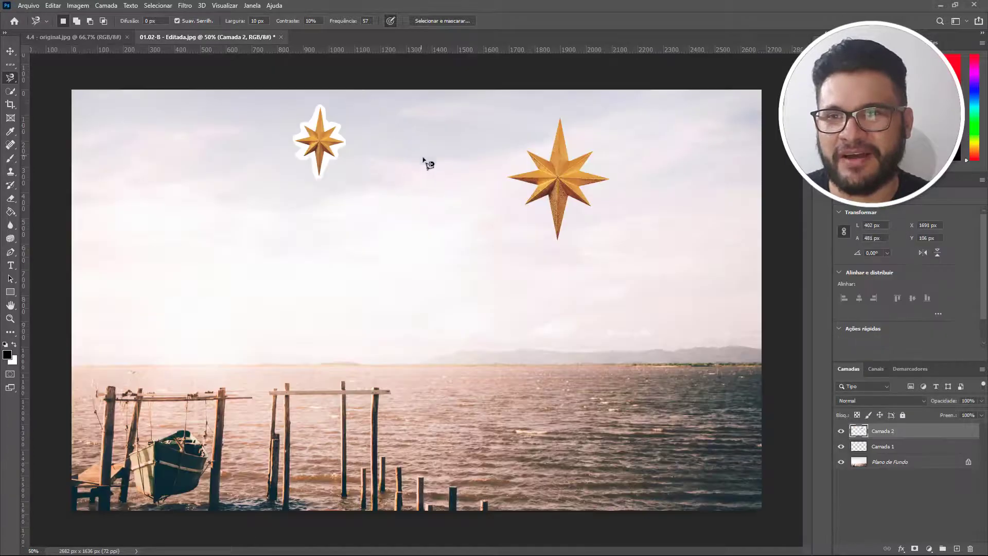
key(ctrl+v)
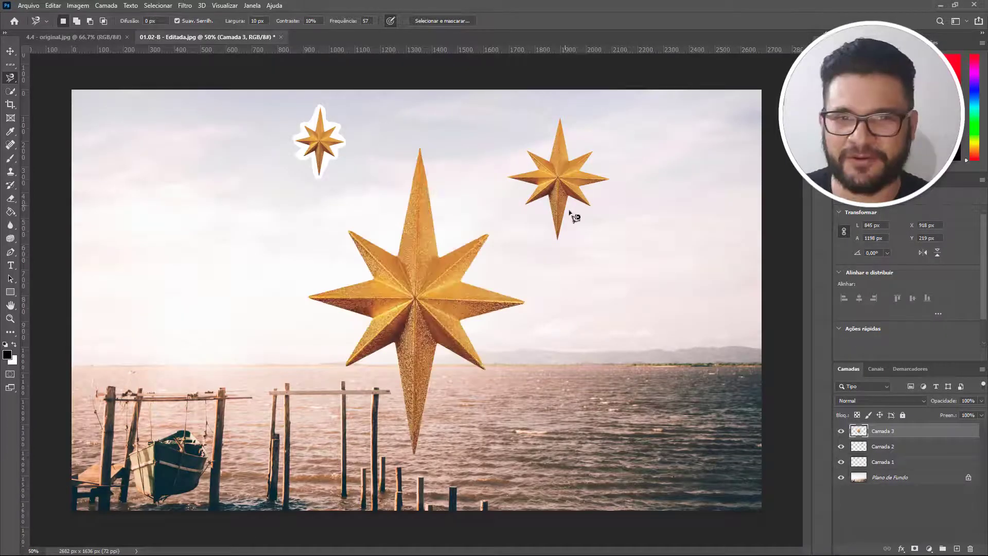
click(9, 51)
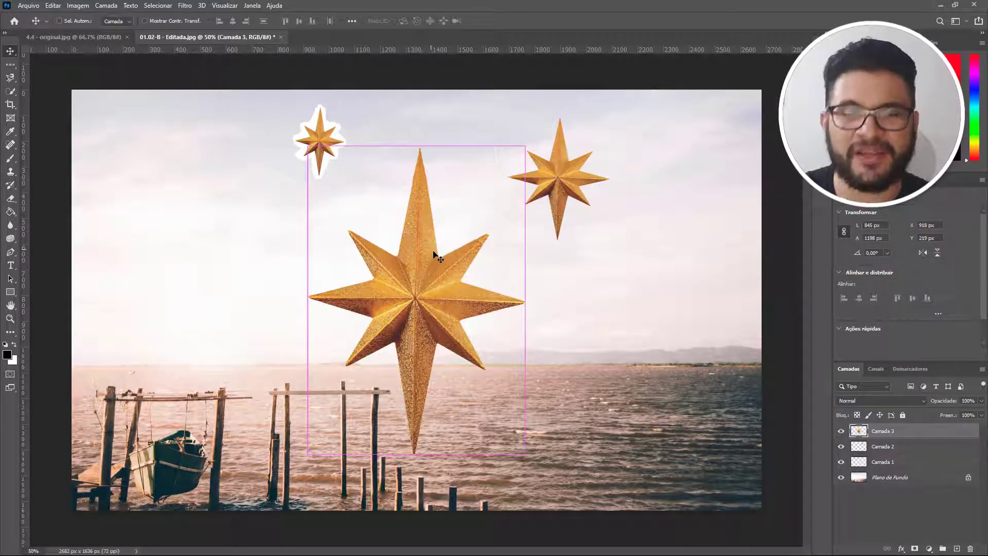
key(ctrl+t)
drag(525, 455, 415, 287)
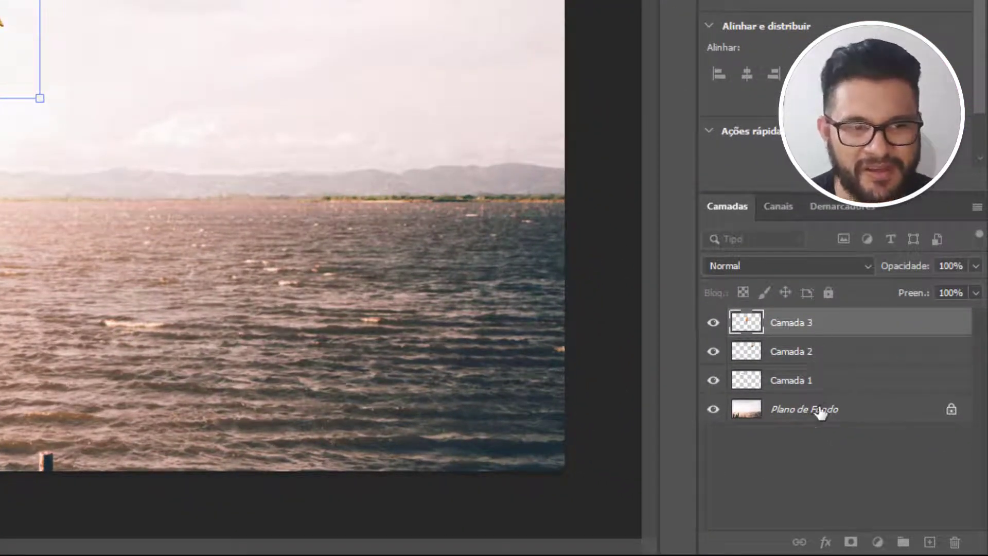
Step: Rearrange the three stars, moving the white-edged one to about X 897 px, Y 89 px and the middle one to about X 1170 px, Y 347 px
click(836, 384)
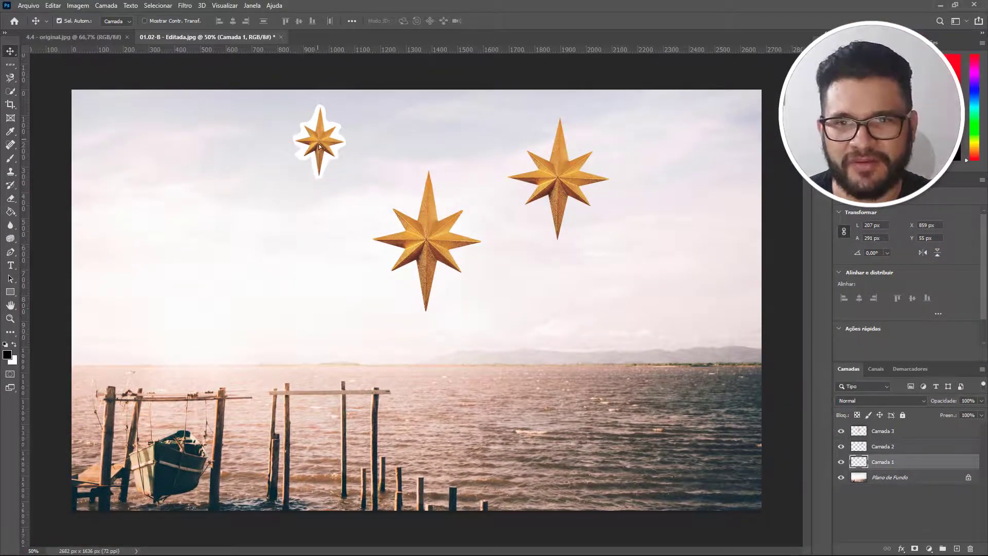
drag(319, 143, 293, 176)
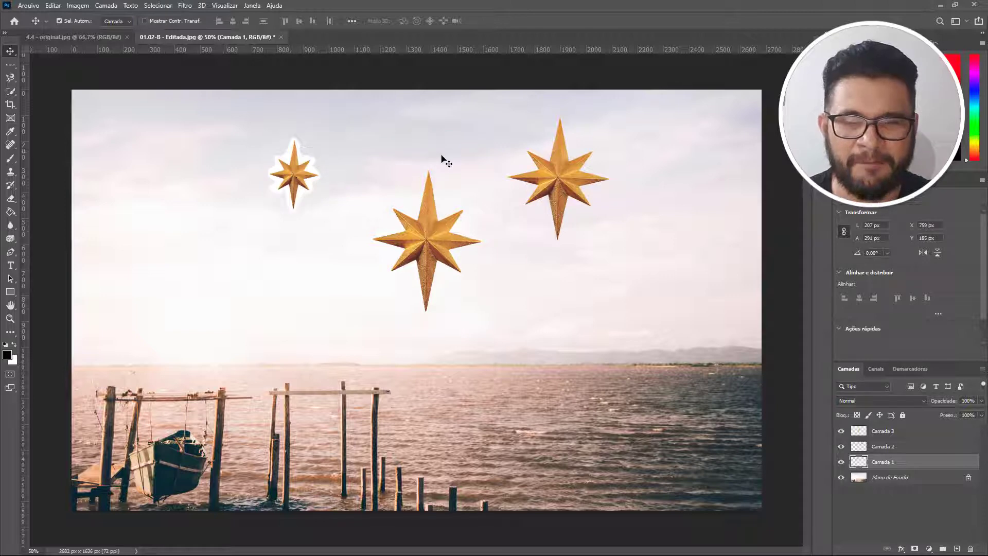
drag(436, 219, 436, 228)
drag(548, 193, 533, 182)
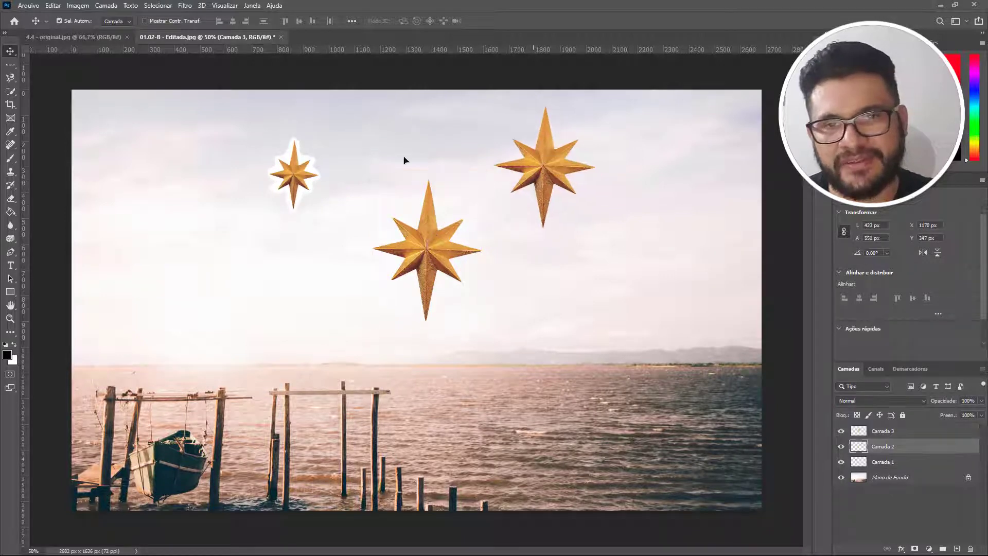
drag(299, 174, 336, 149)
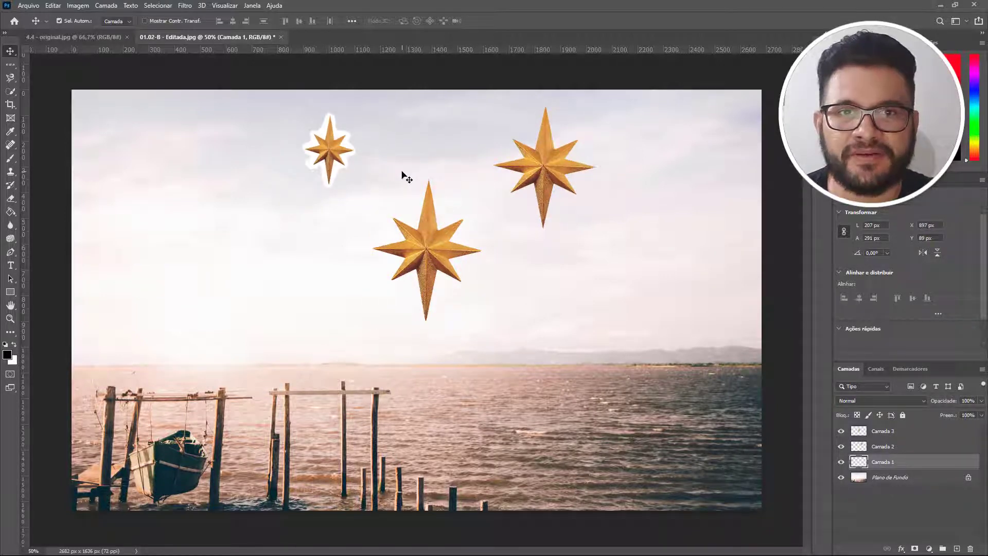